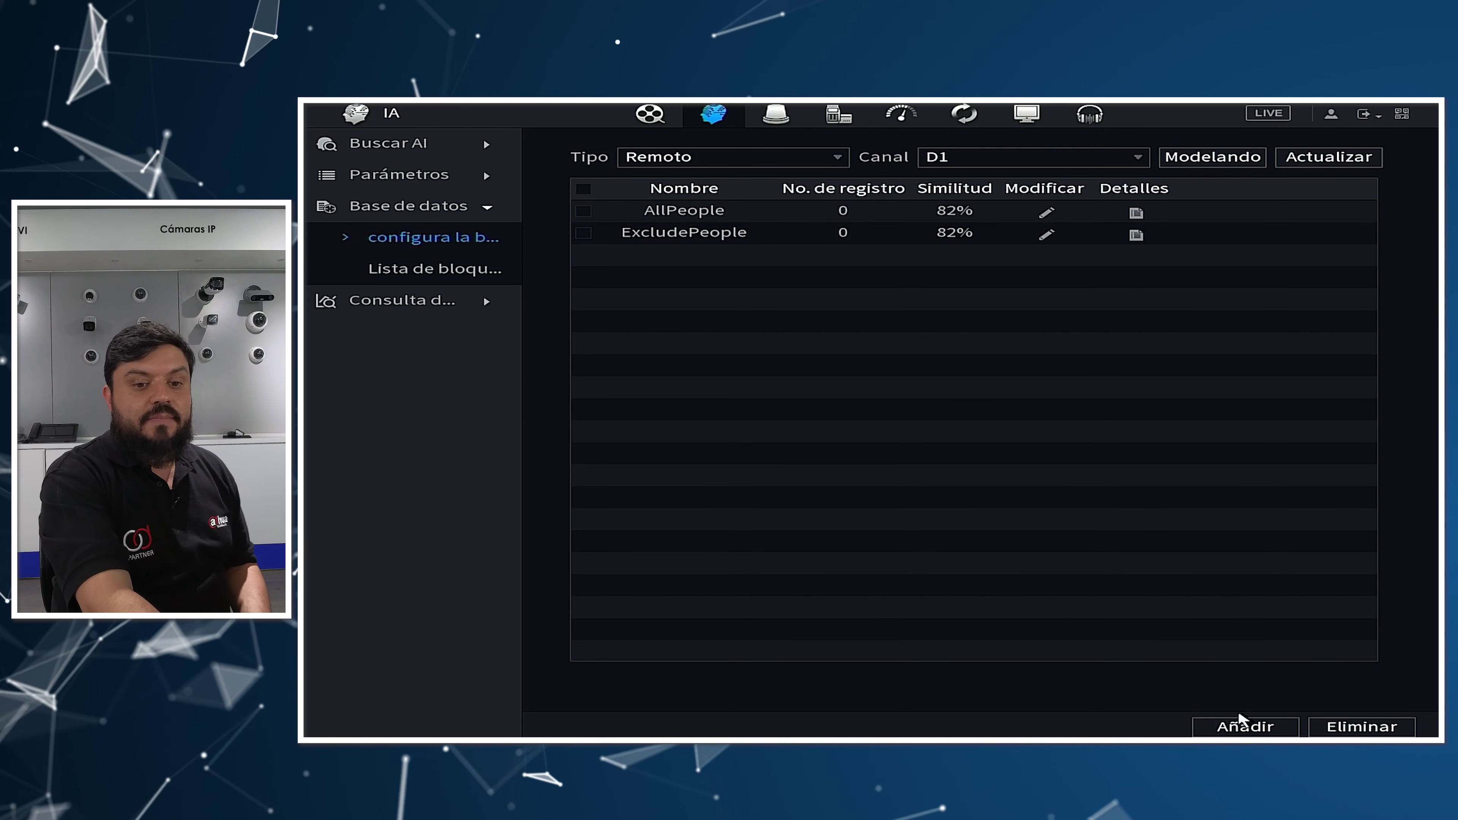
# Step: Add a remote face database named "test dahua" for channel D1
pyautogui.click(1228, 725)
pyautogui.click(914, 380)
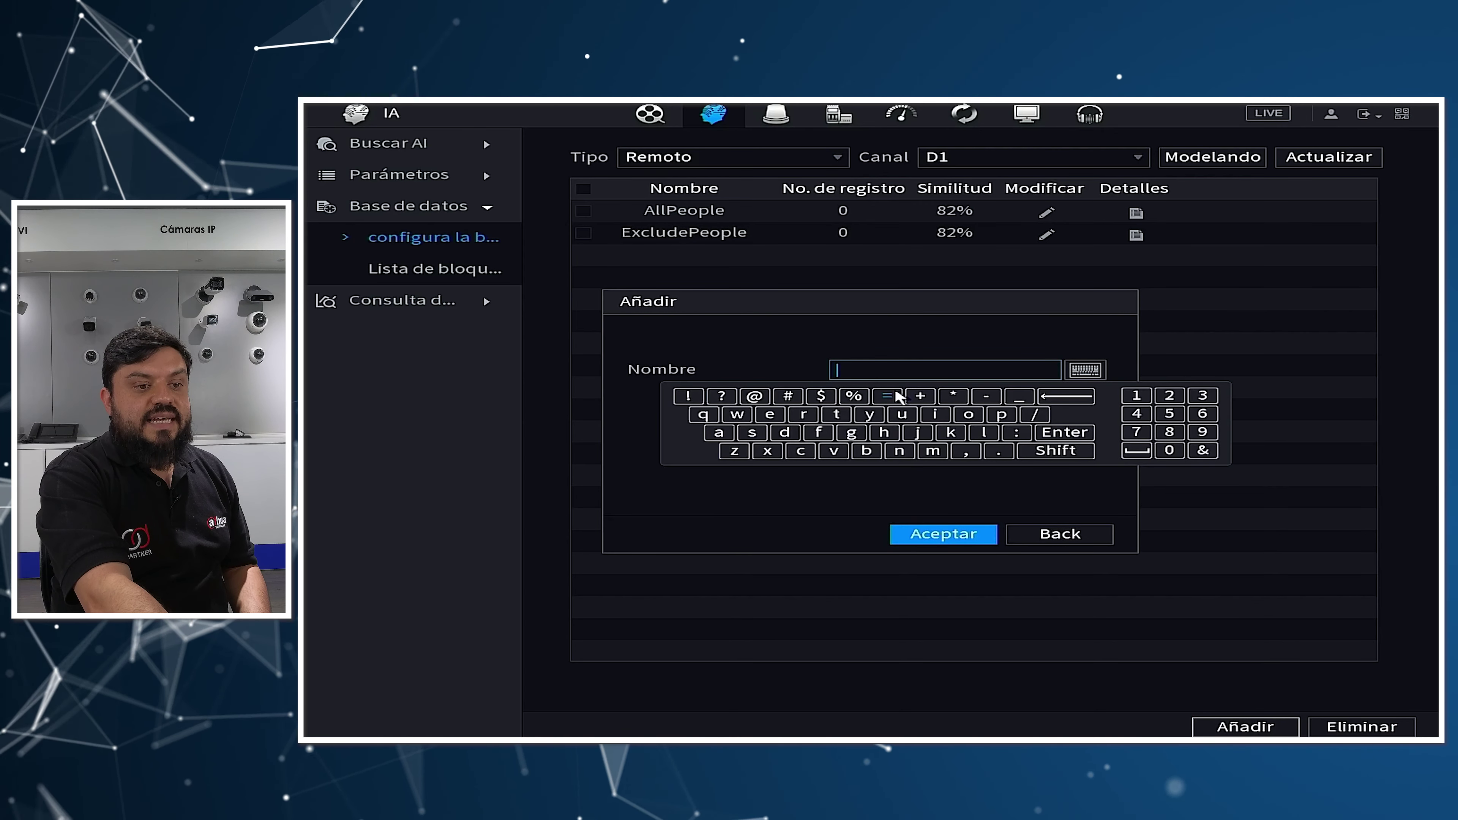
pyautogui.click(836, 414)
pyautogui.click(769, 414)
pyautogui.click(751, 432)
pyautogui.click(836, 414)
pyautogui.write('dahua')
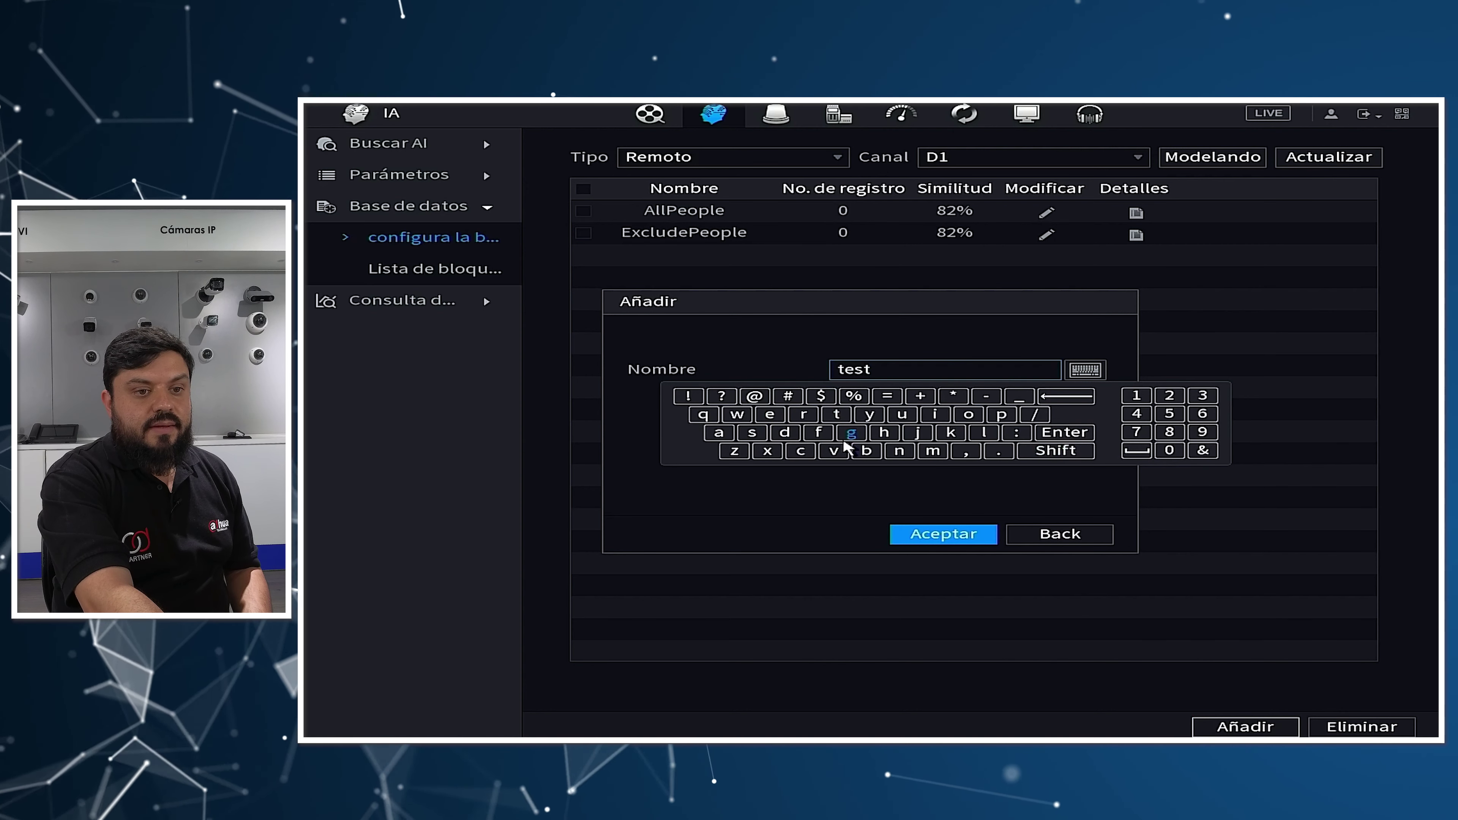
pyautogui.click(887, 520)
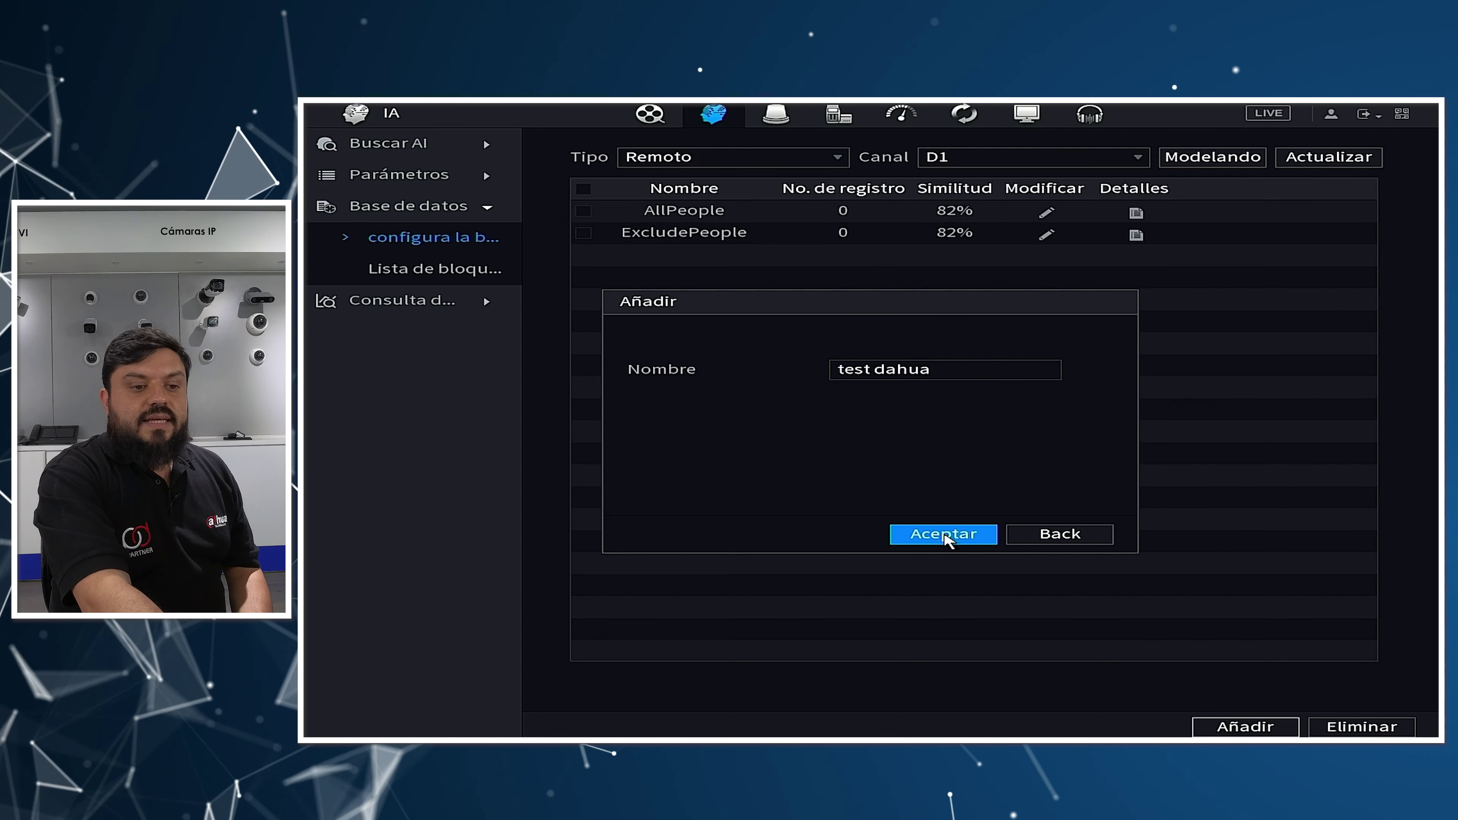
pyautogui.click(946, 535)
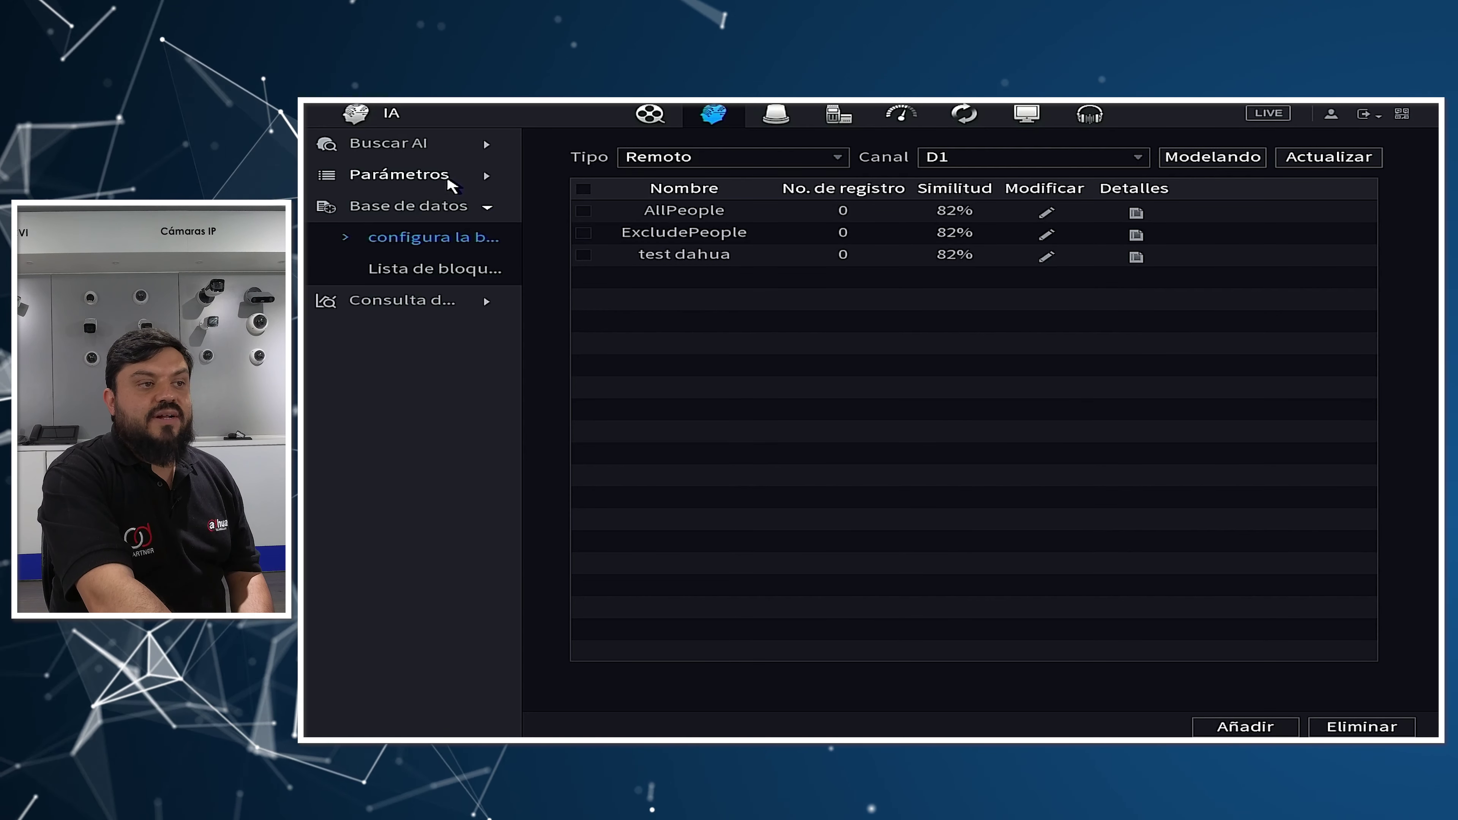
# Step: Select face comparison as the IVS scheme for channel D1
pyautogui.click(452, 185)
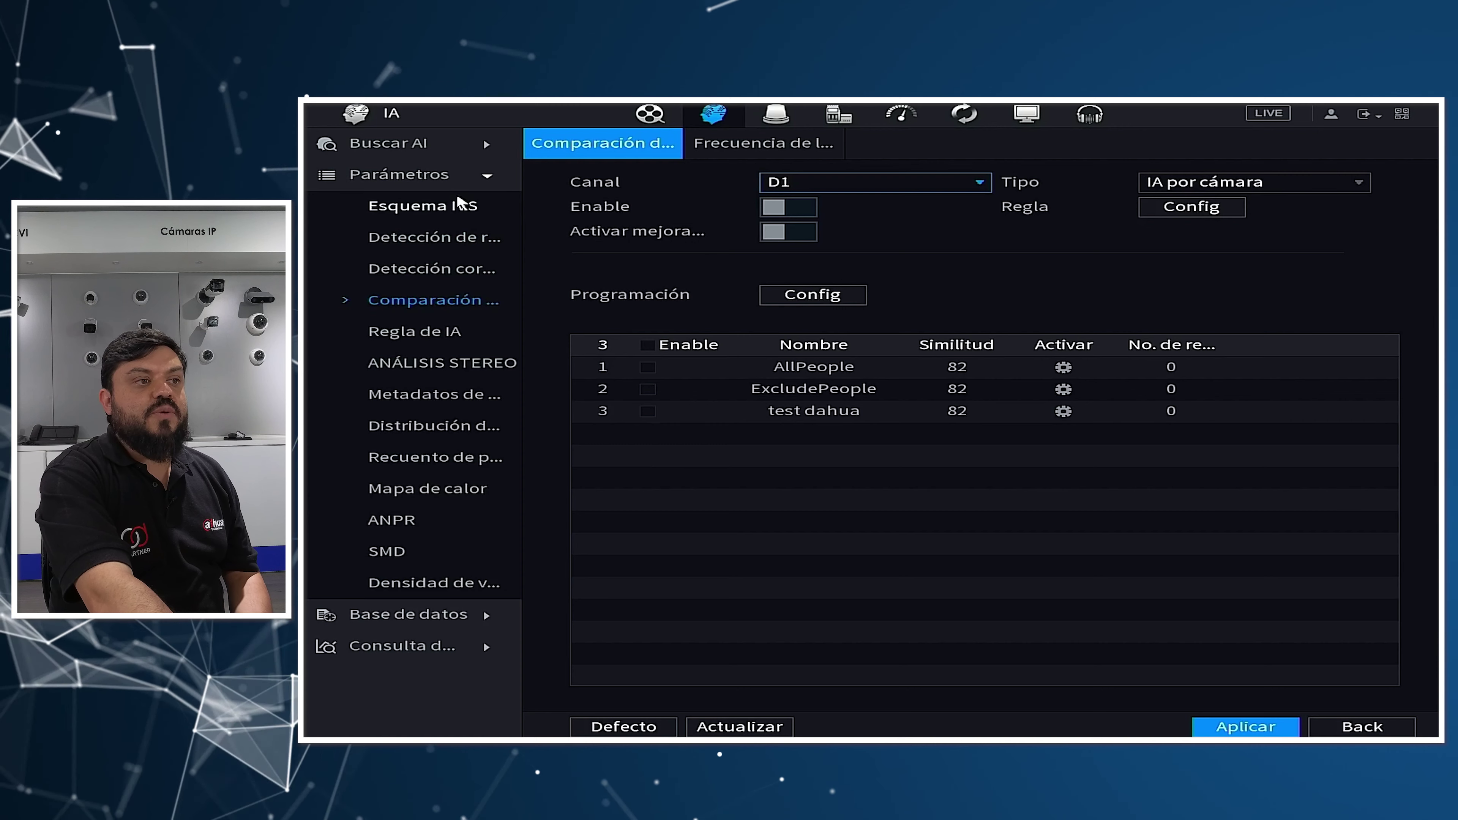
pyautogui.click(418, 207)
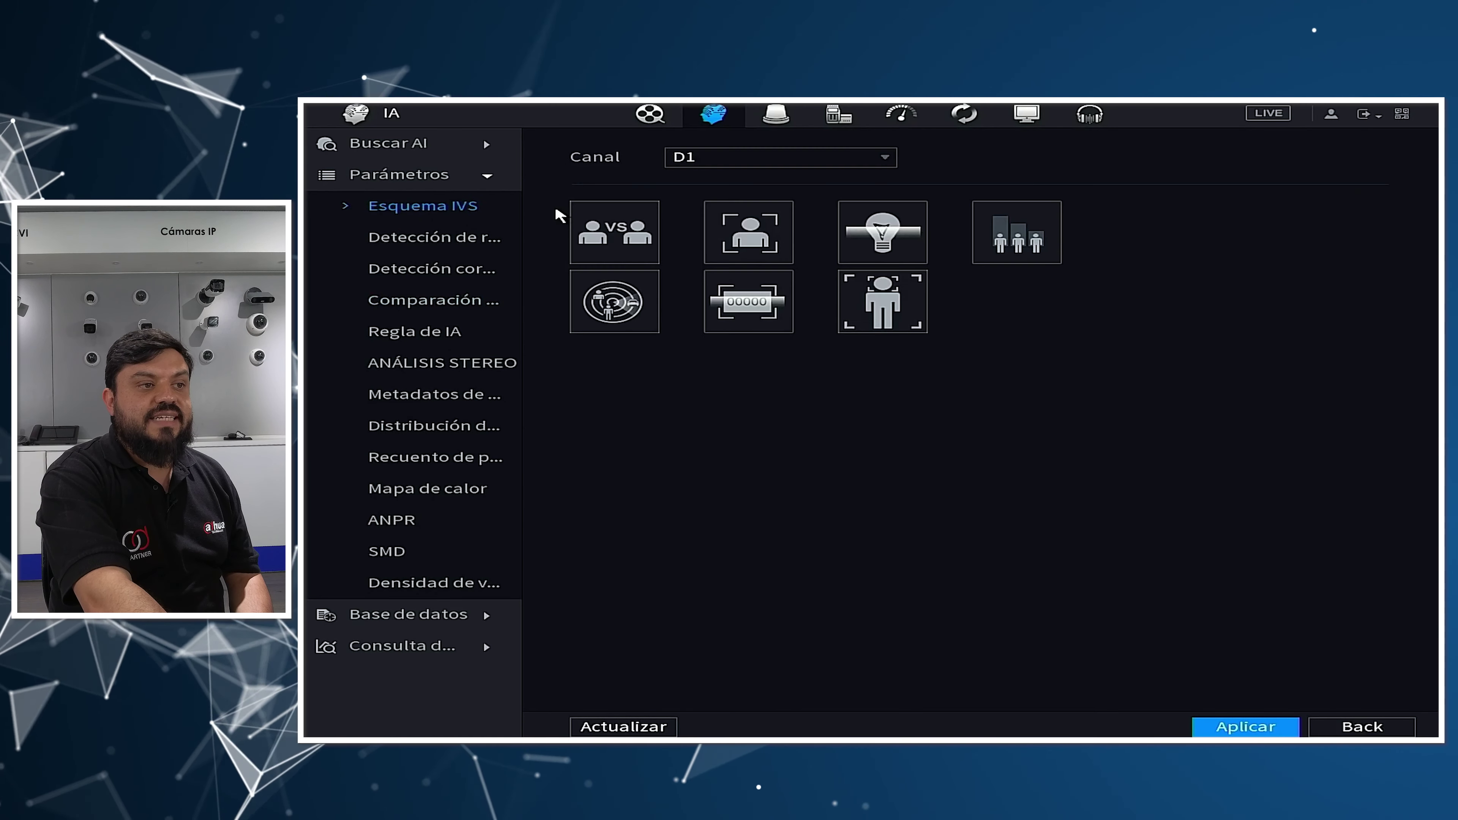
pyautogui.click(605, 245)
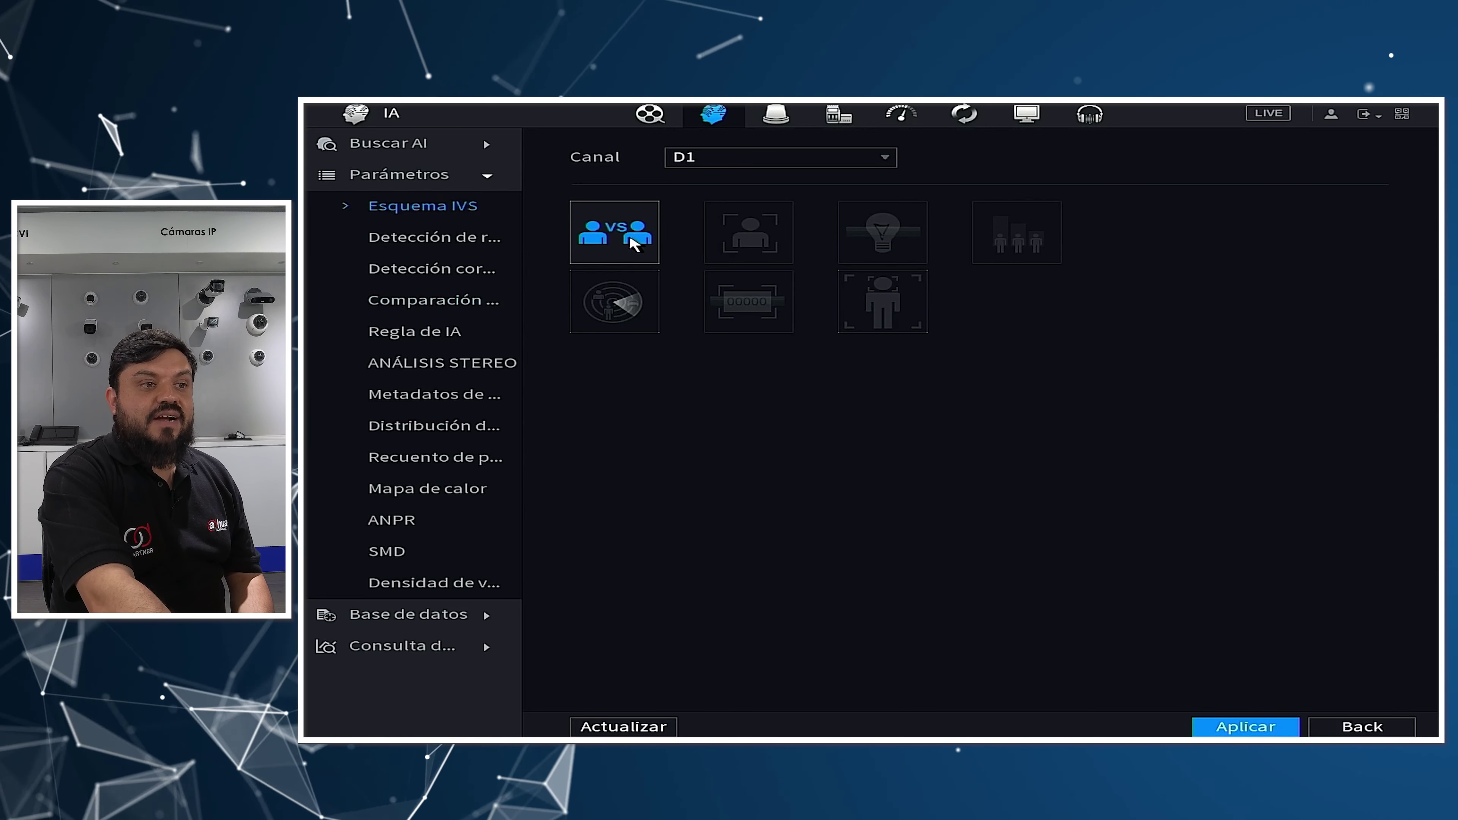
# Step: Enable face comparison and face enhancement on channel D1 with the "test dahua" database, apply the settings and leave the configuration
pyautogui.click(440, 301)
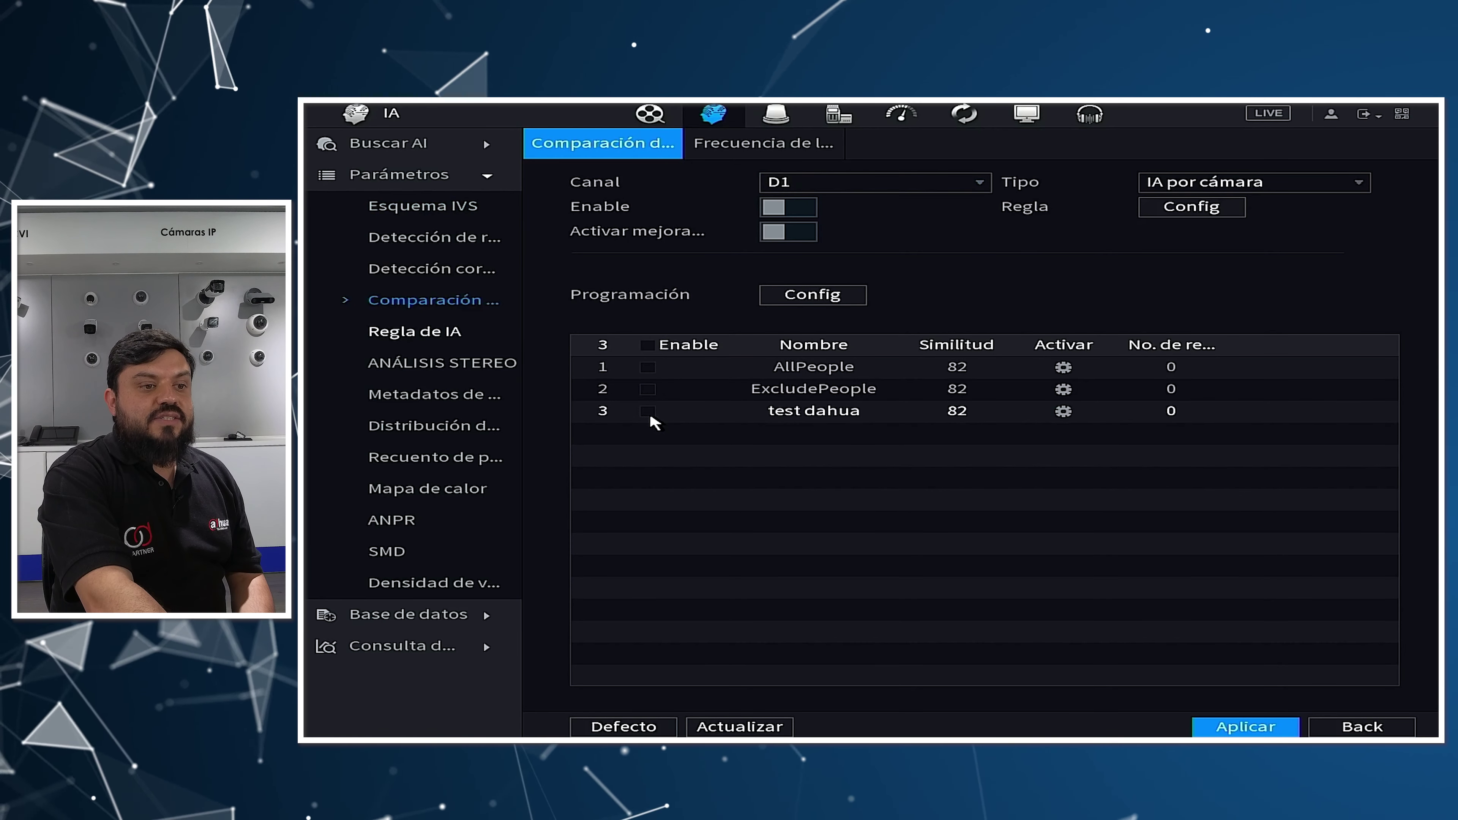
pyautogui.click(809, 207)
pyautogui.click(804, 233)
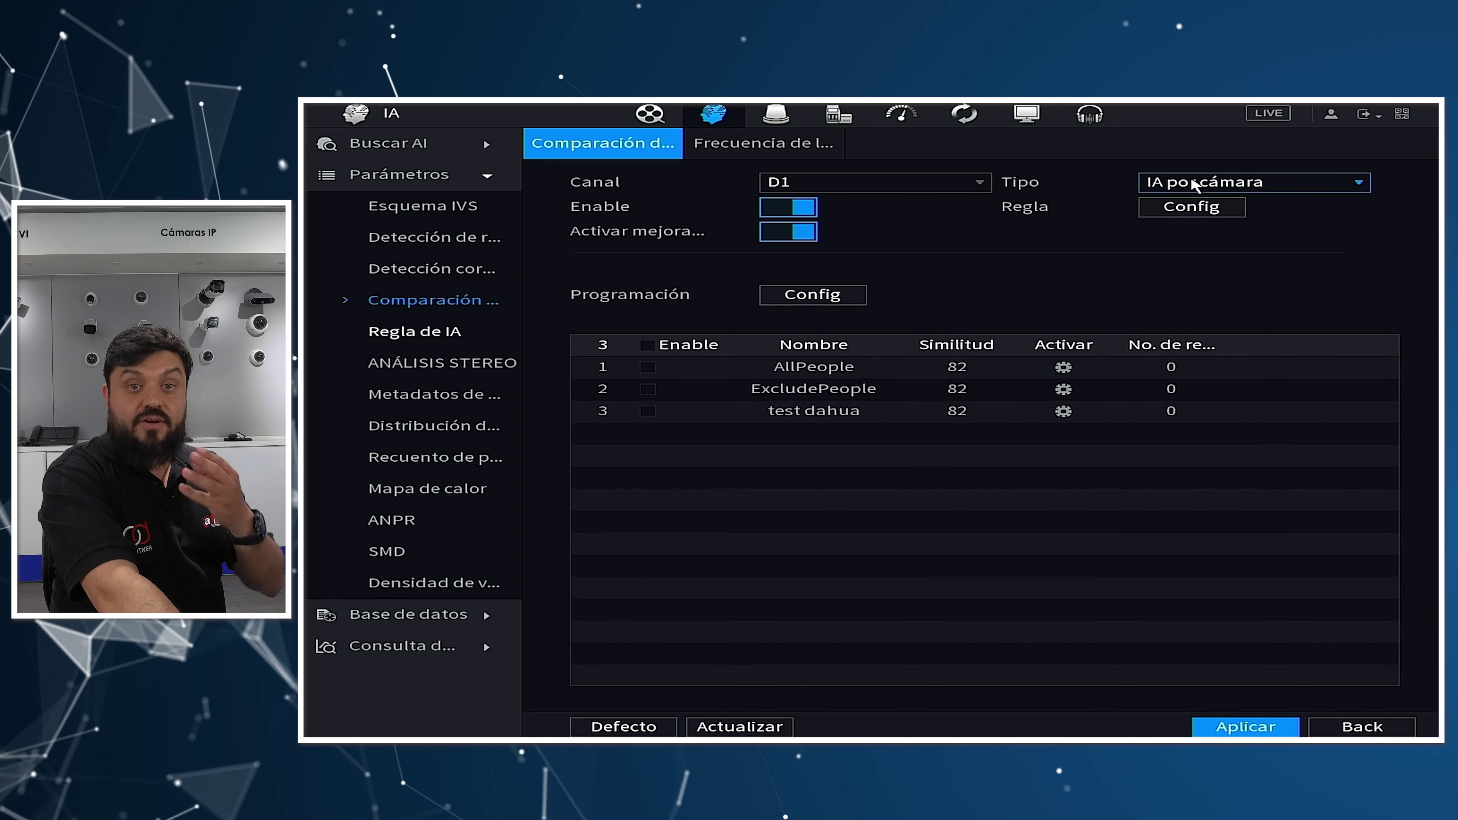
pyautogui.click(647, 412)
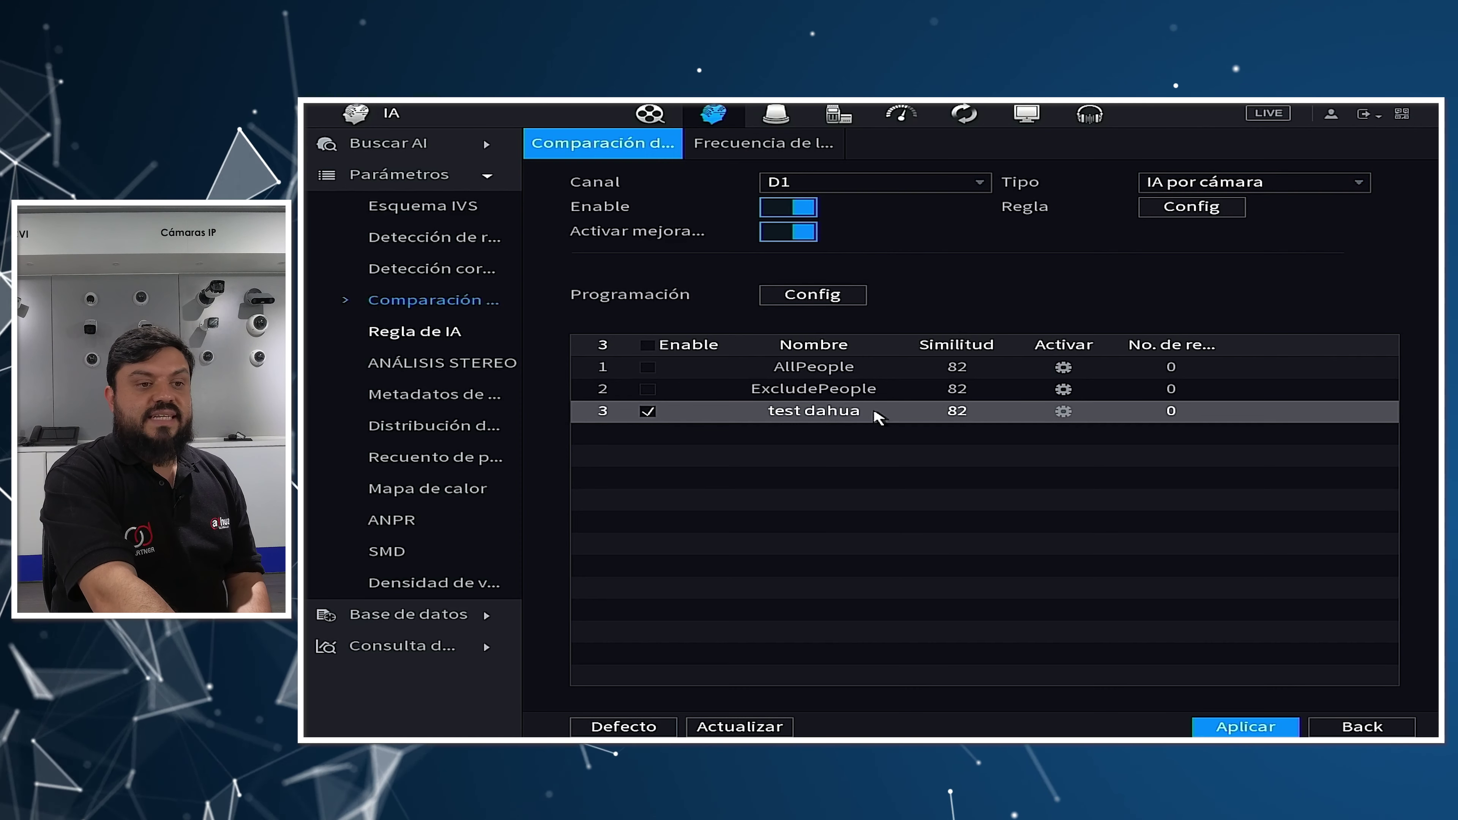
pyautogui.click(1228, 730)
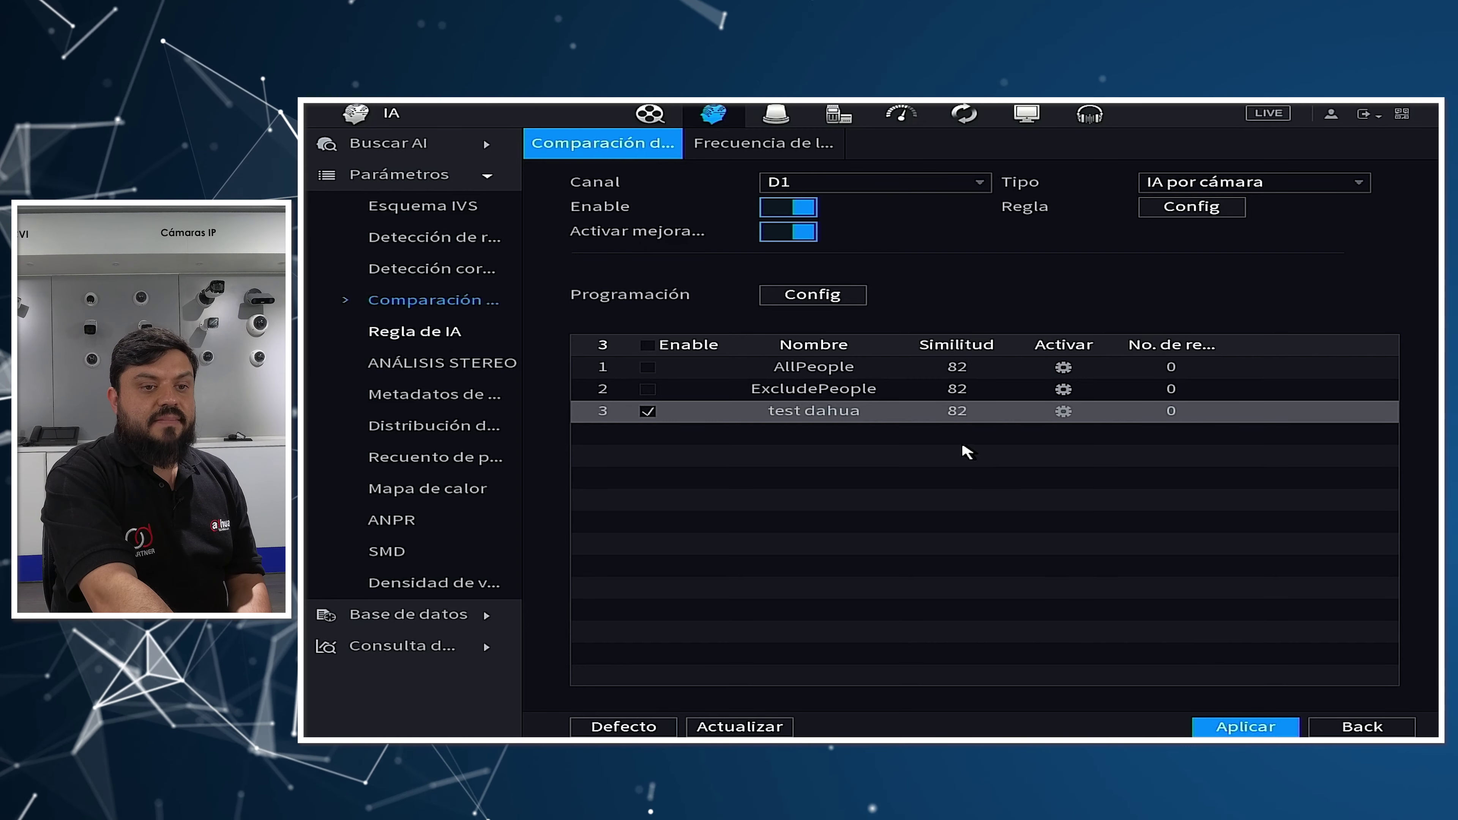
pyautogui.rightClick(968, 452)
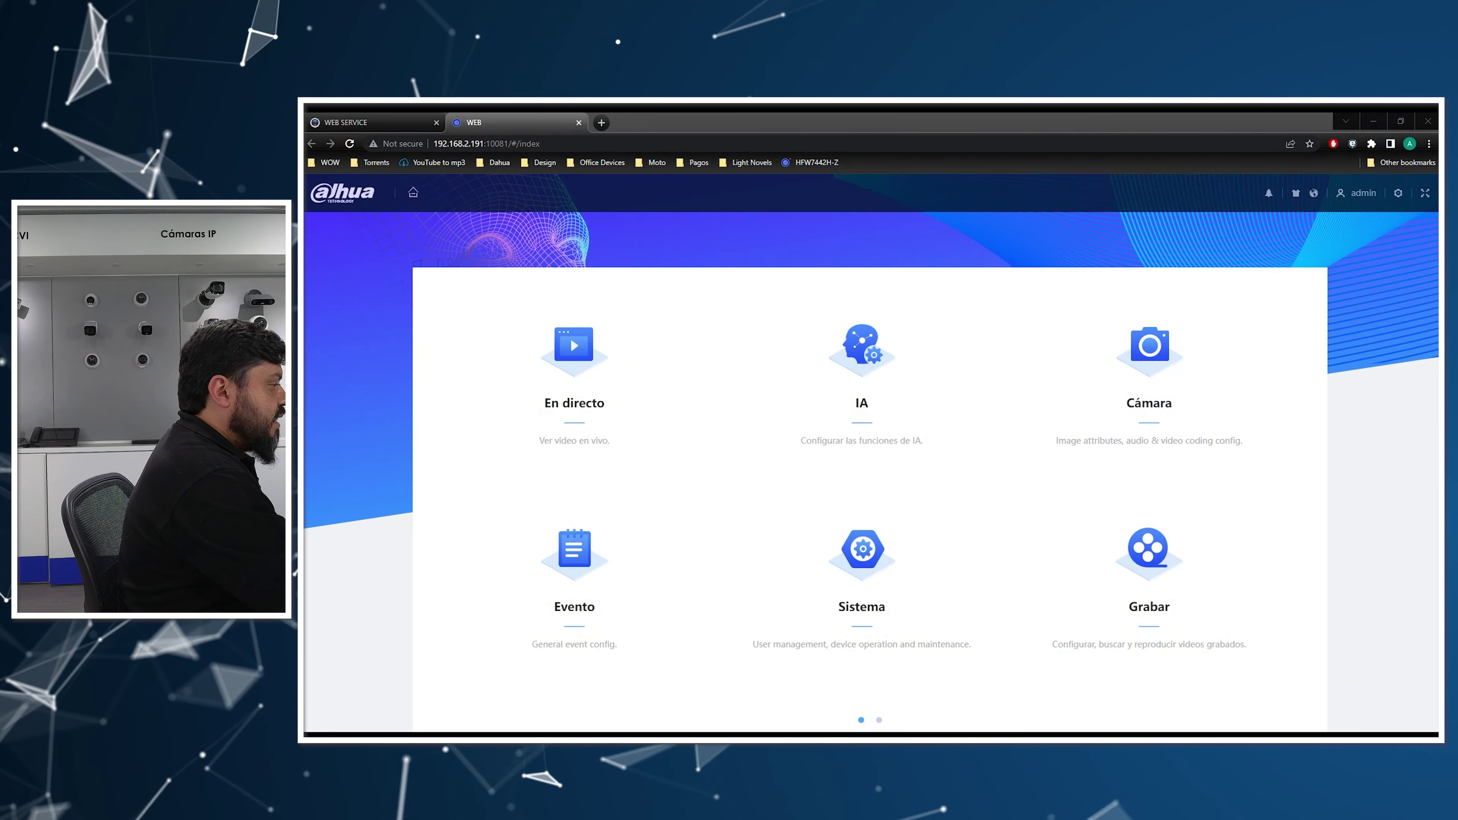
# Step: In the camera's web interface, turn on "Comparación de rostro" for CAM 1 in the IVS scheme and apply it
pyautogui.click(854, 350)
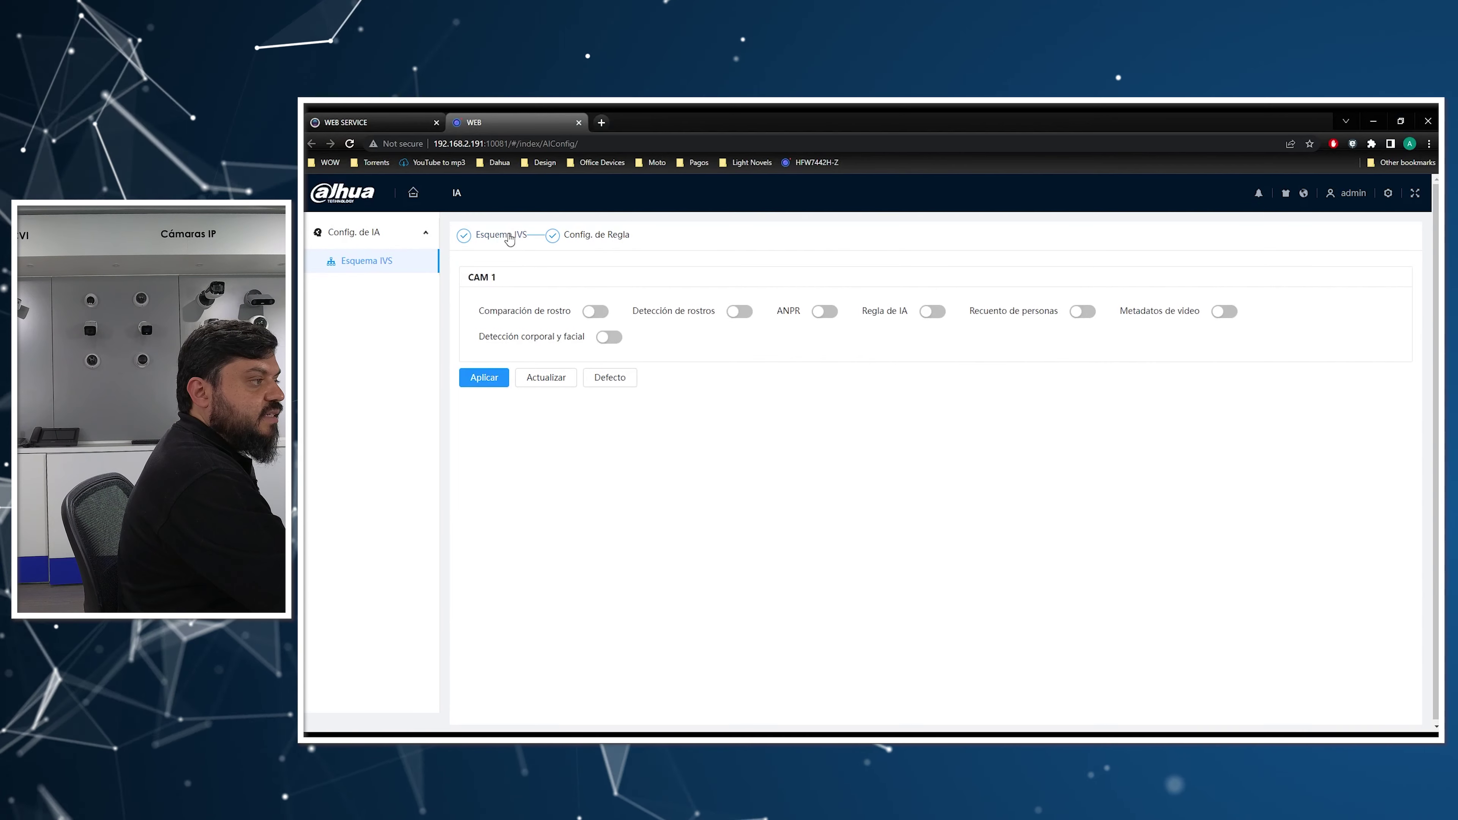
pyautogui.click(596, 311)
pyautogui.click(480, 384)
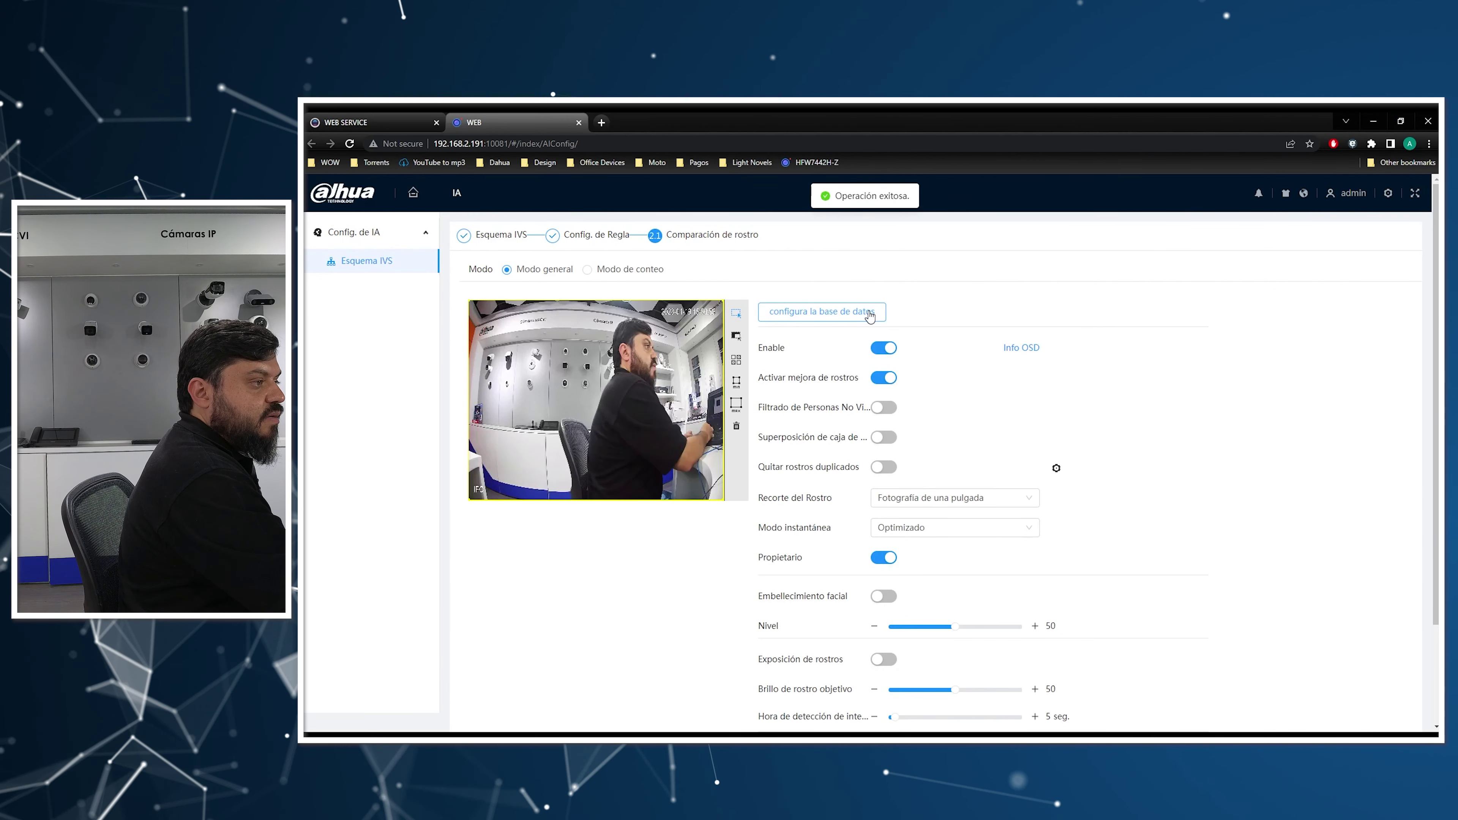
# Step: Start a new registration in the camera's "test dahua" face database and load the person's face photo
pyautogui.click(869, 312)
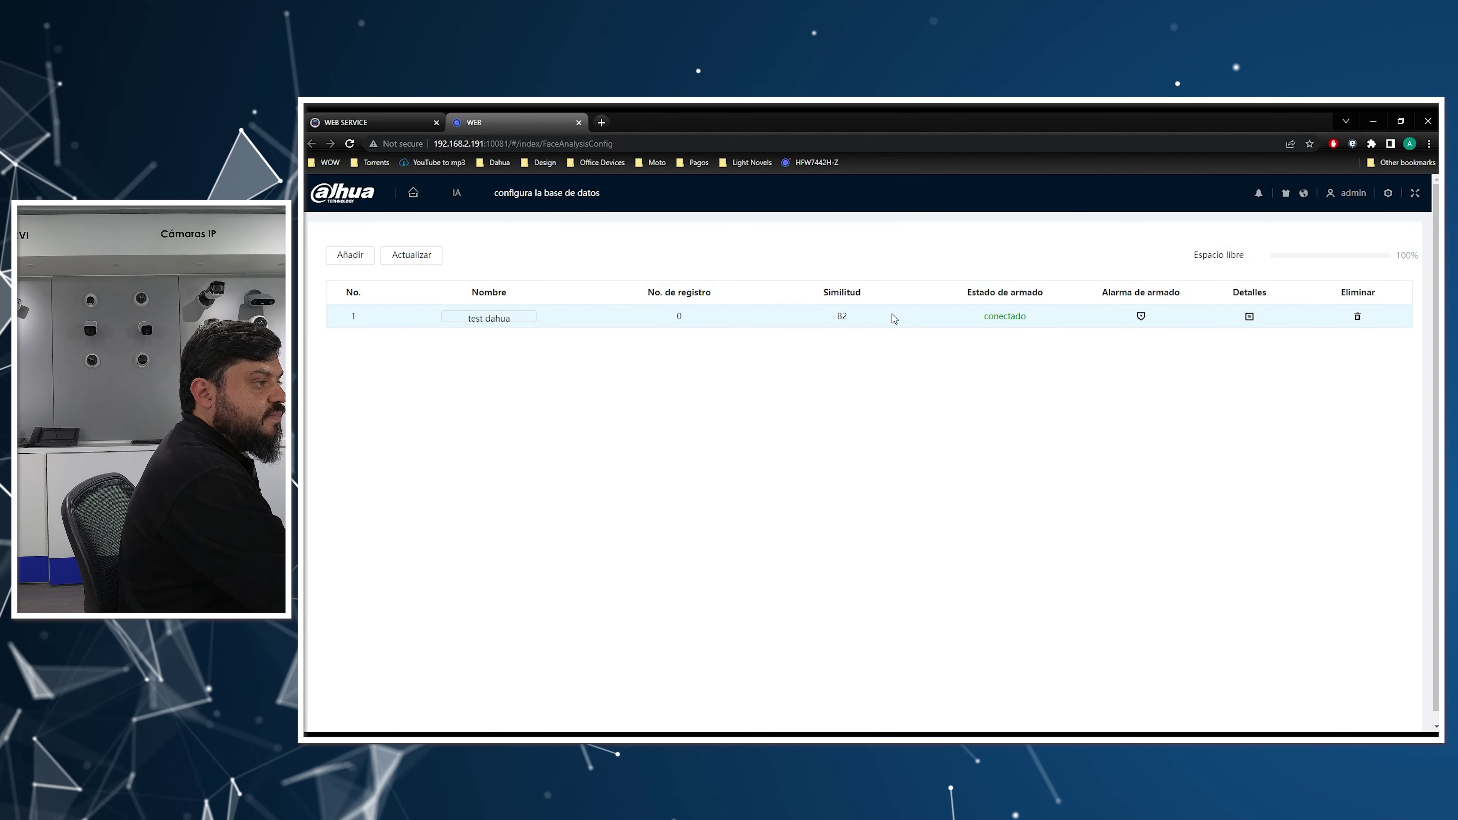
pyautogui.click(1250, 316)
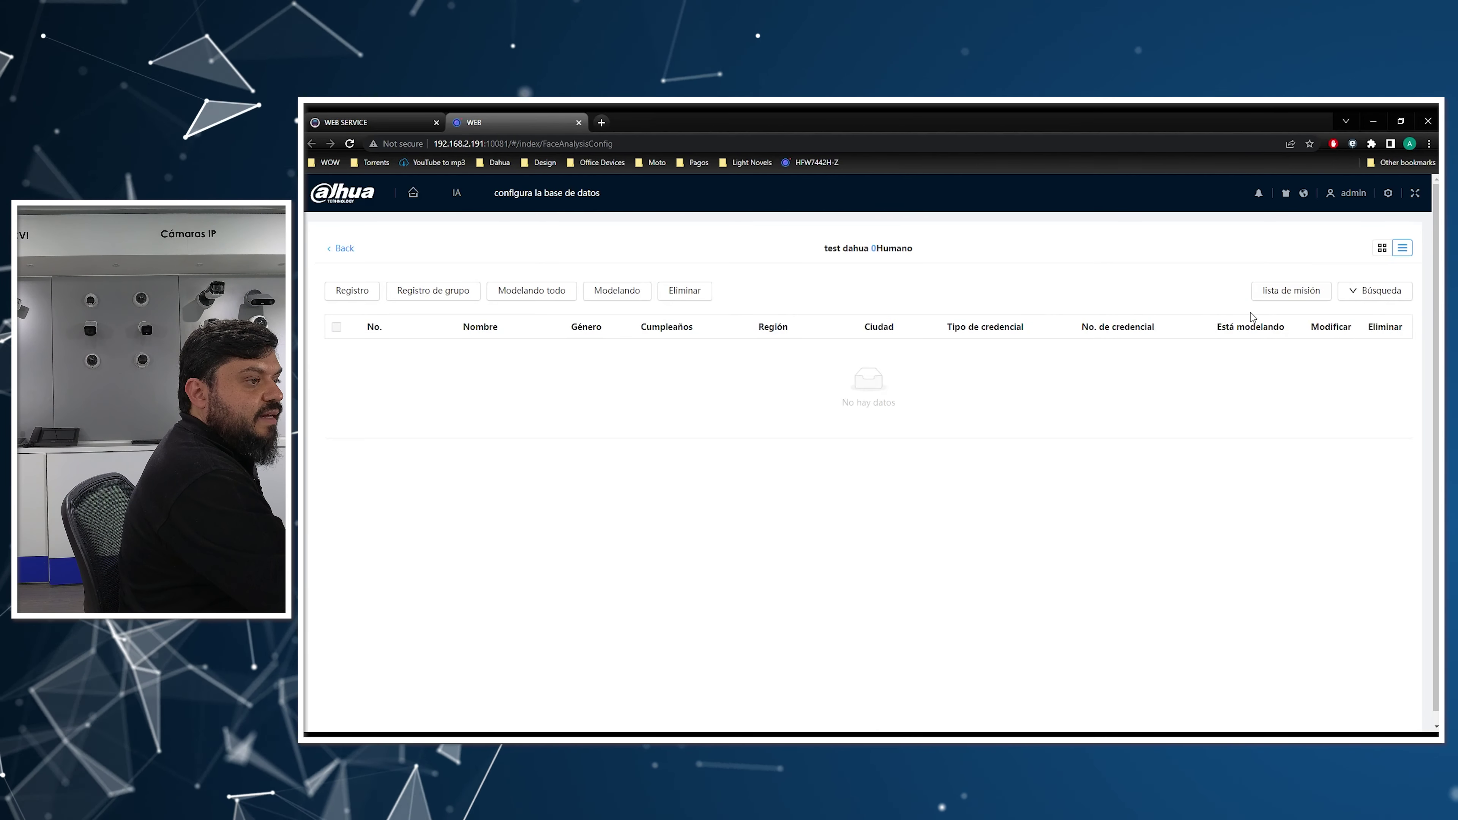
pyautogui.click(341, 291)
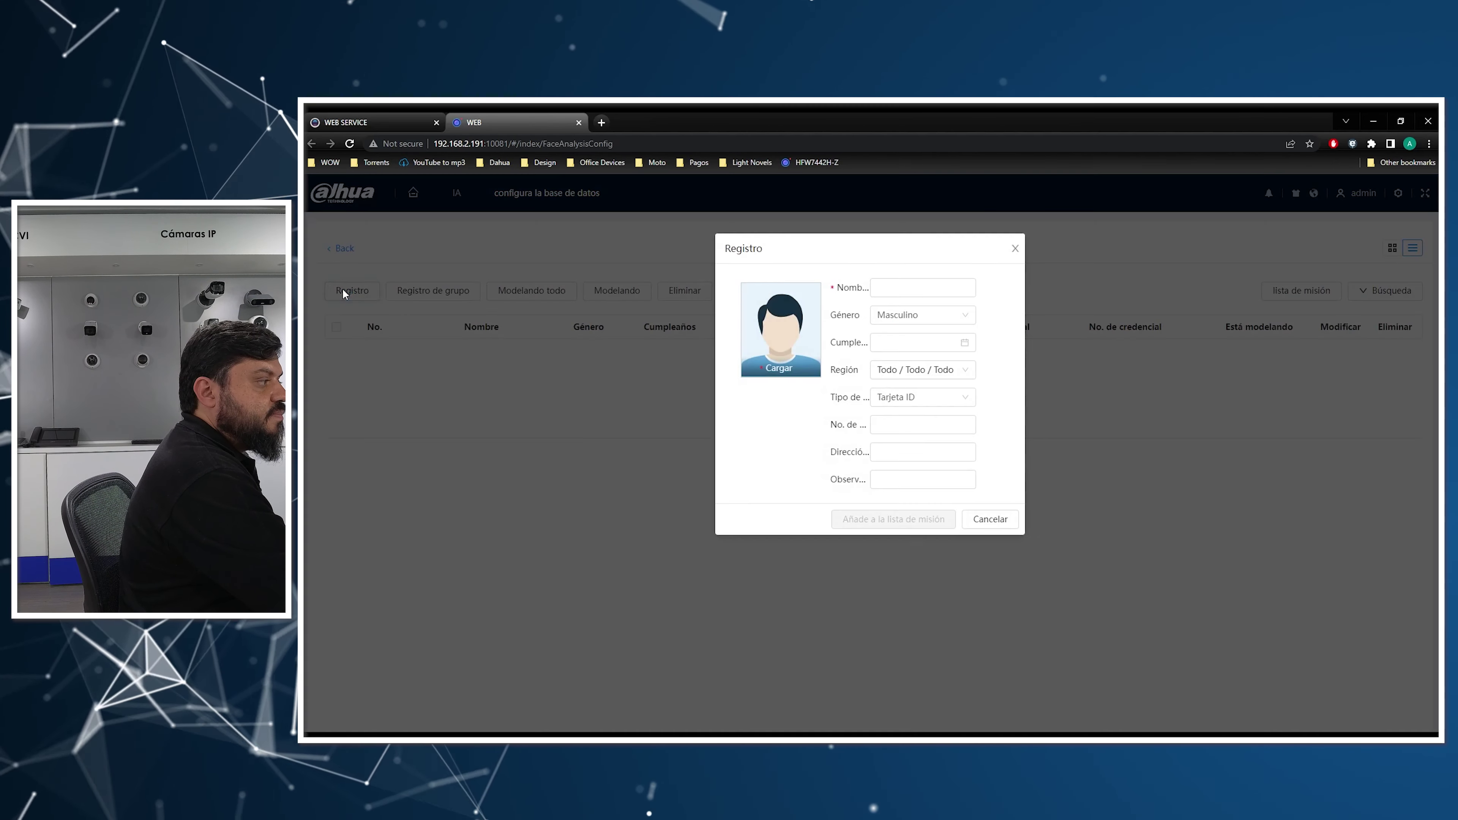
pyautogui.click(784, 341)
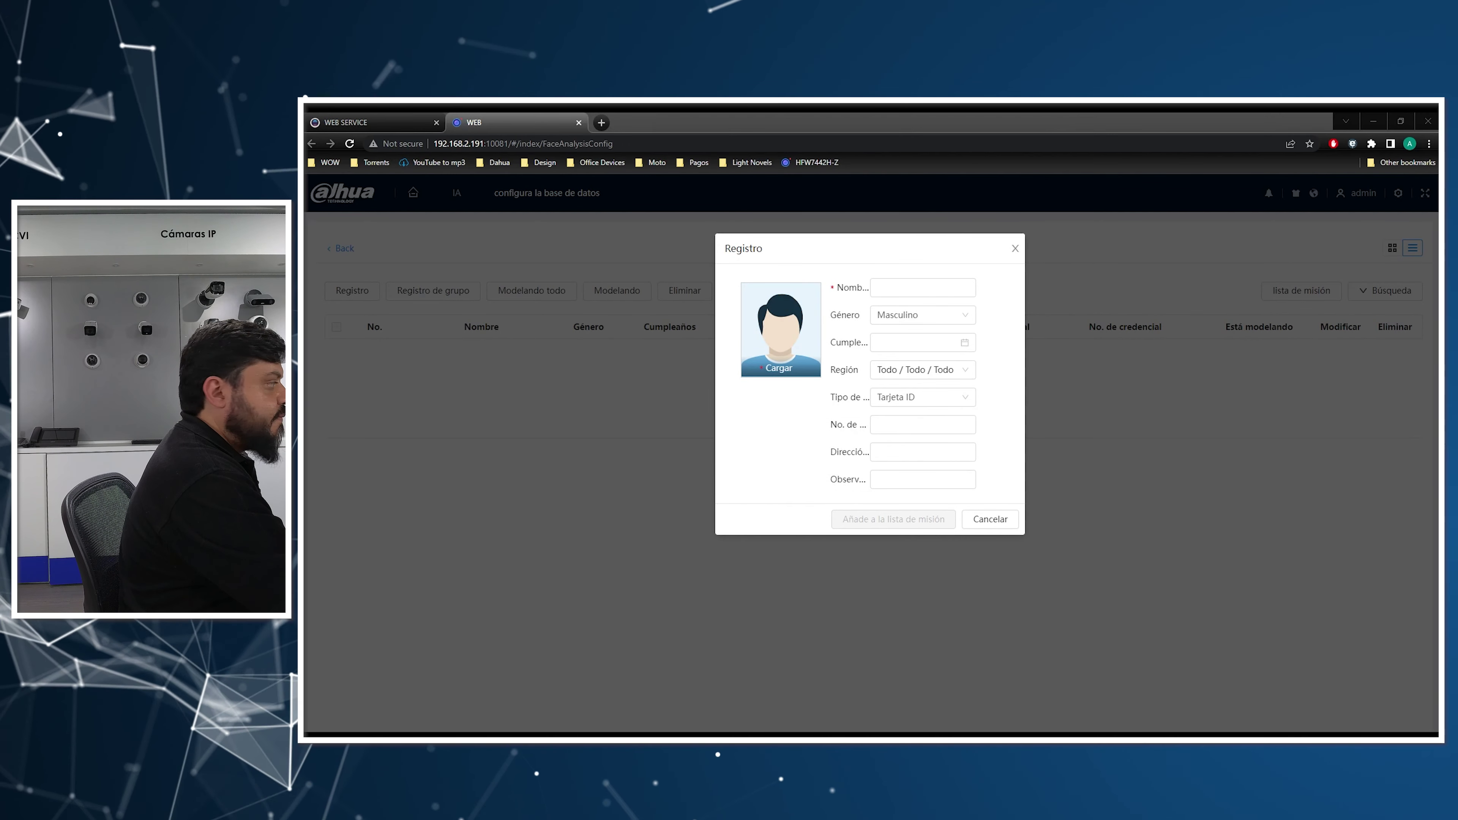
pyautogui.press('Return')
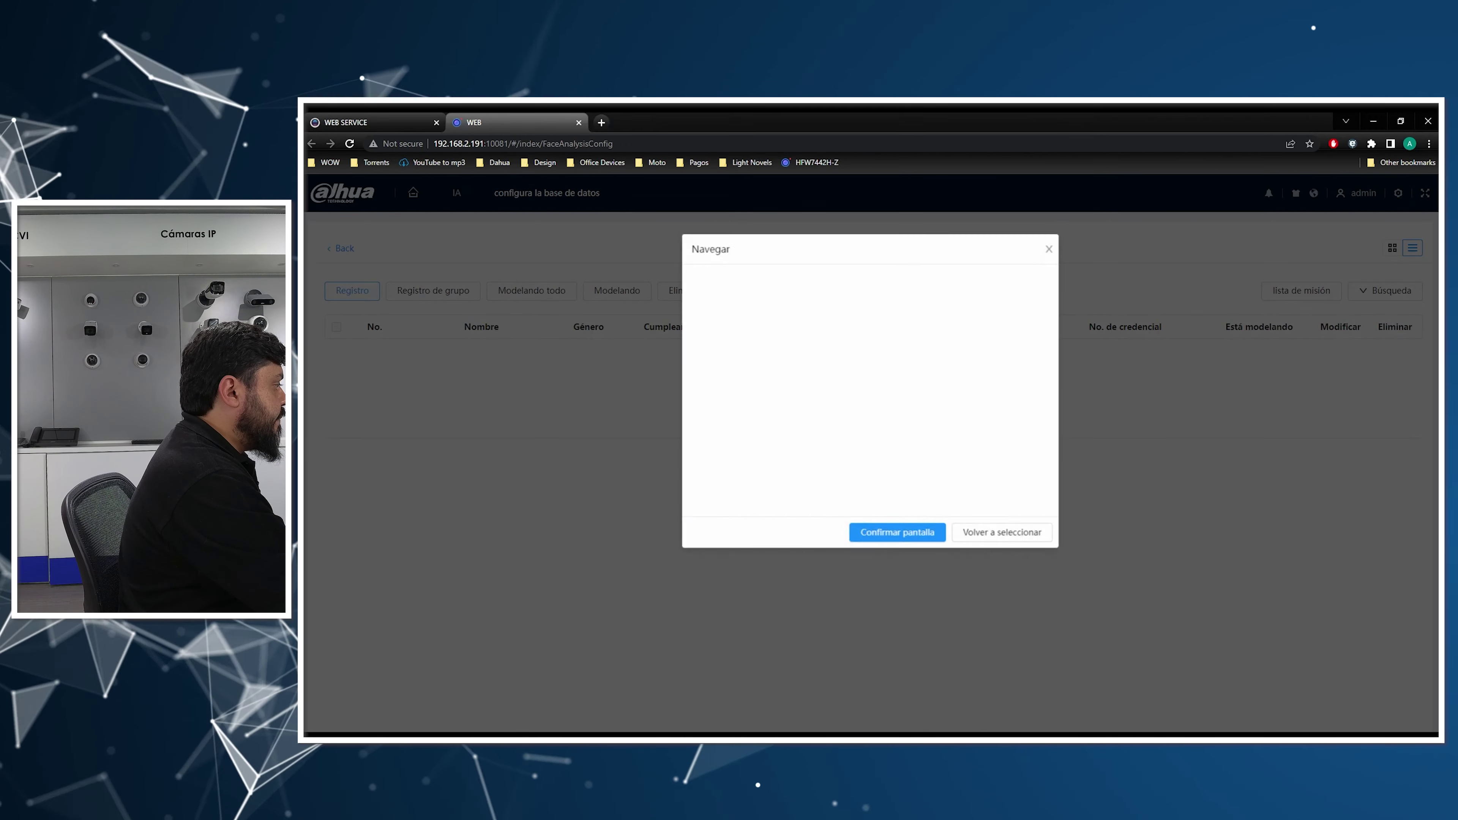
pyautogui.click(897, 533)
# Step: Name the registered person "sospechoso 1" and add the entry to the mission list
pyautogui.click(921, 287)
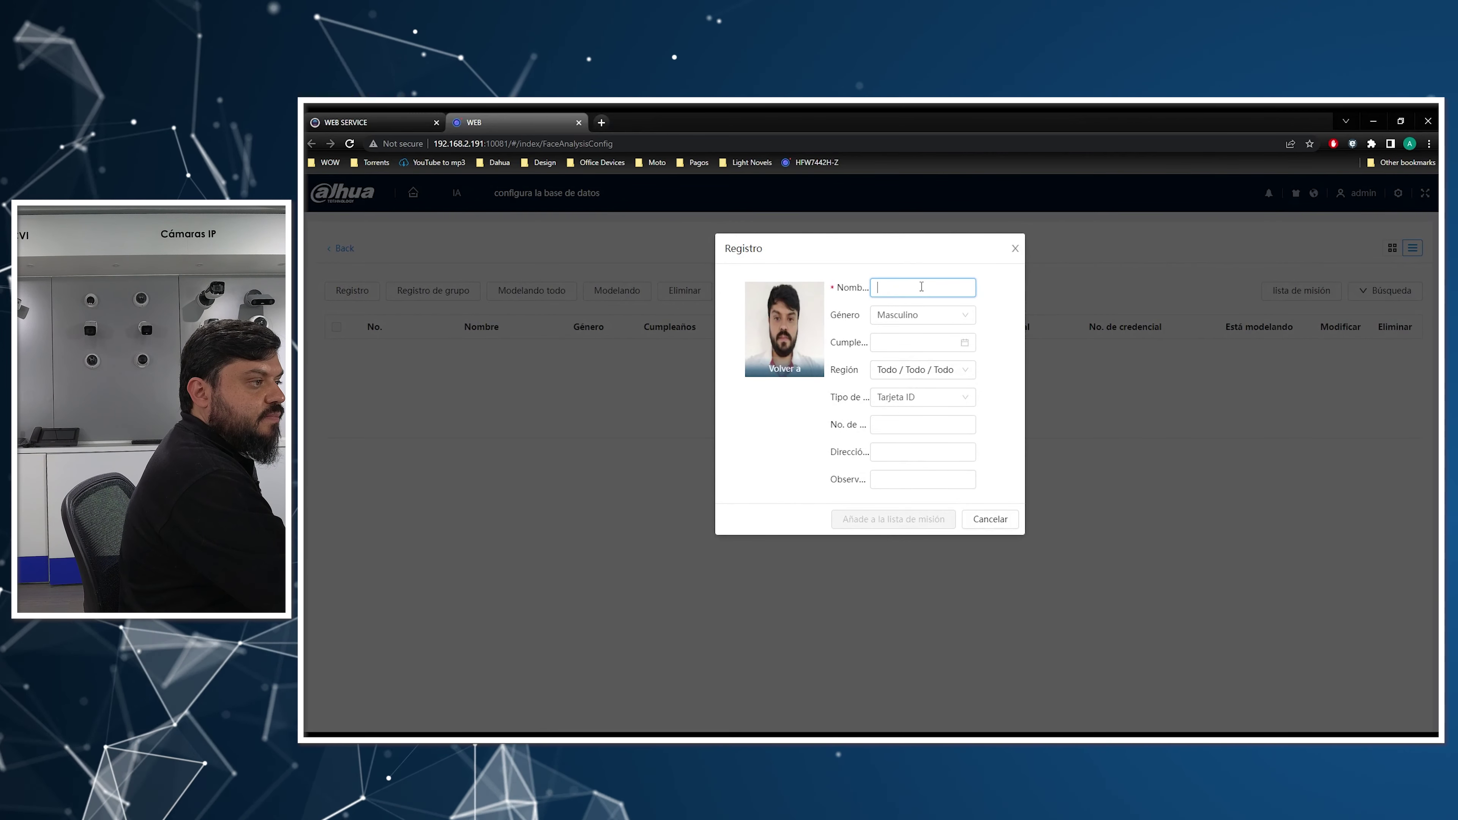
pyautogui.write('sospechoso')
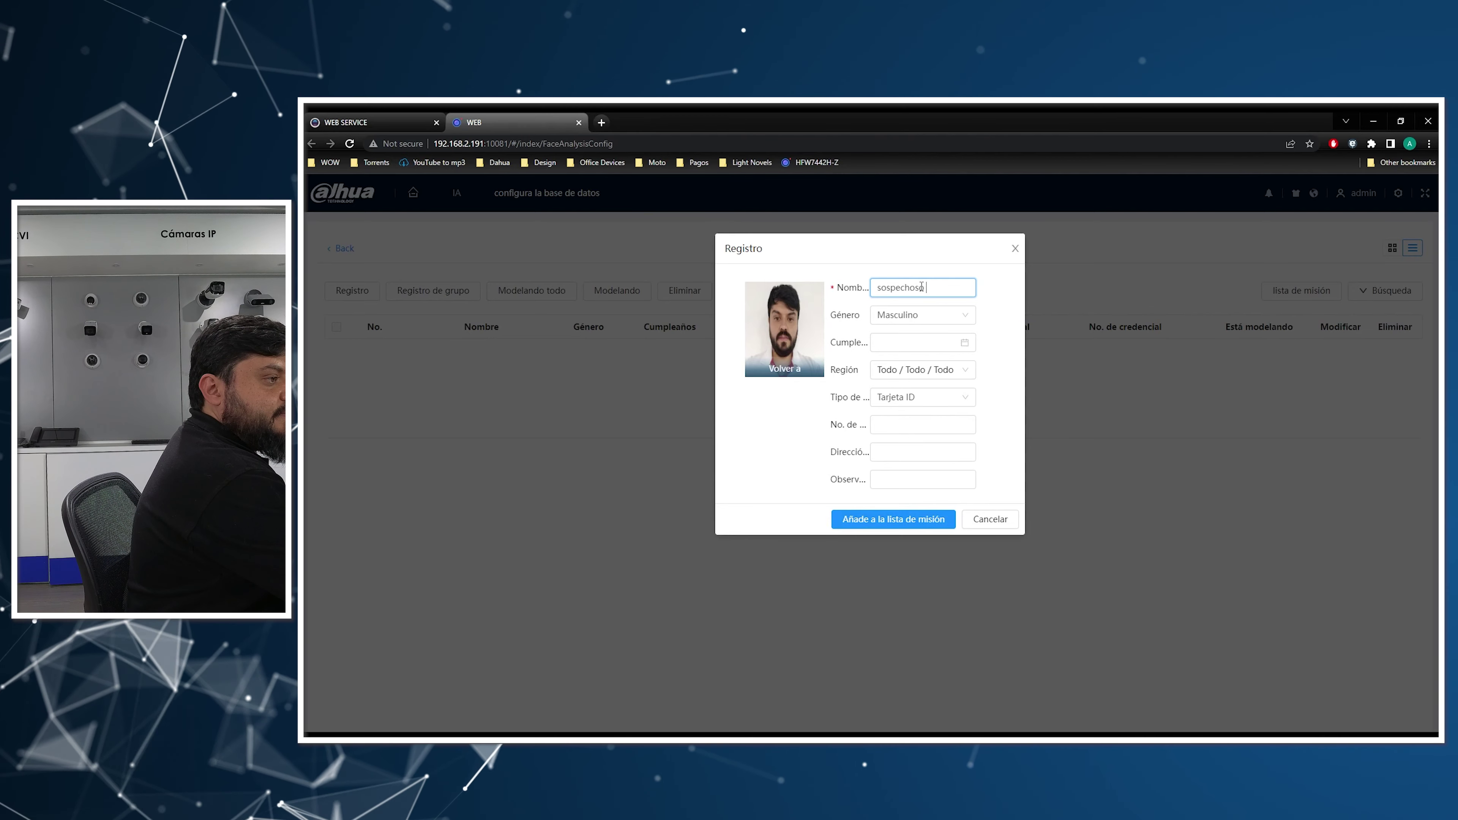
pyautogui.click(904, 518)
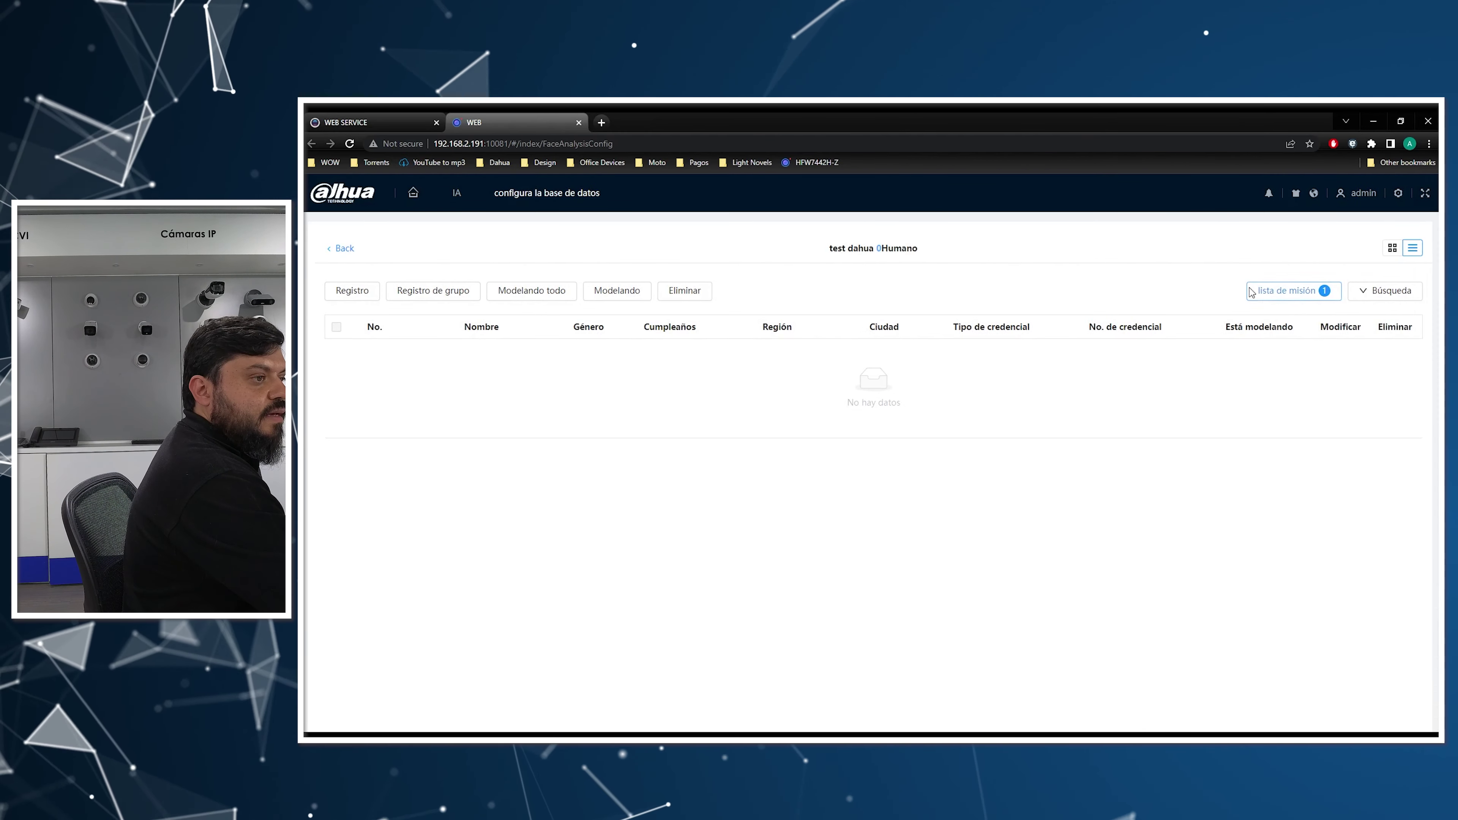
# Step: Run the pending mission list to store "sospechoso 1" in the database, close it and return to the AI page
pyautogui.click(1254, 290)
pyautogui.click(914, 479)
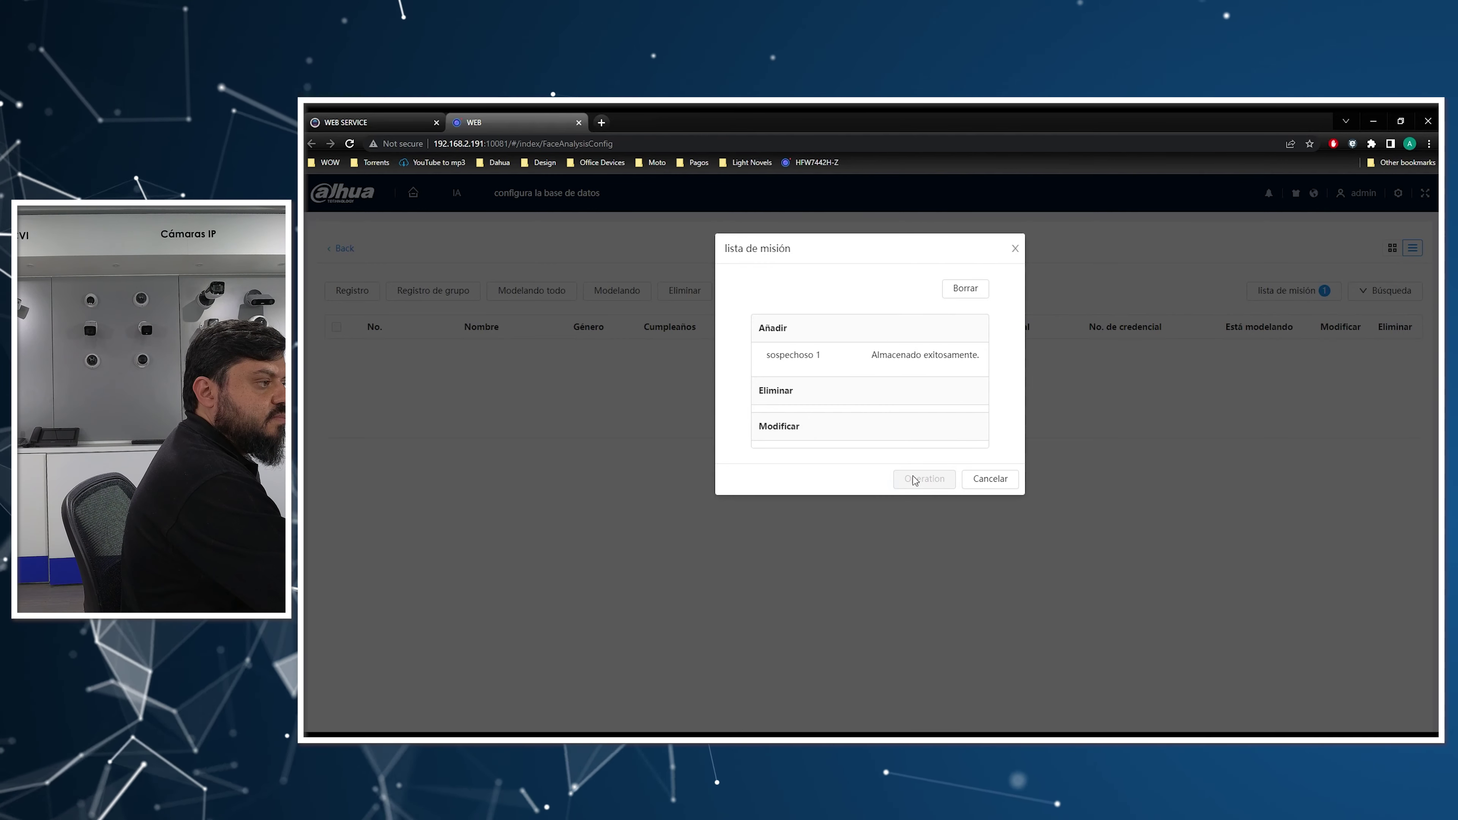
pyautogui.click(1014, 249)
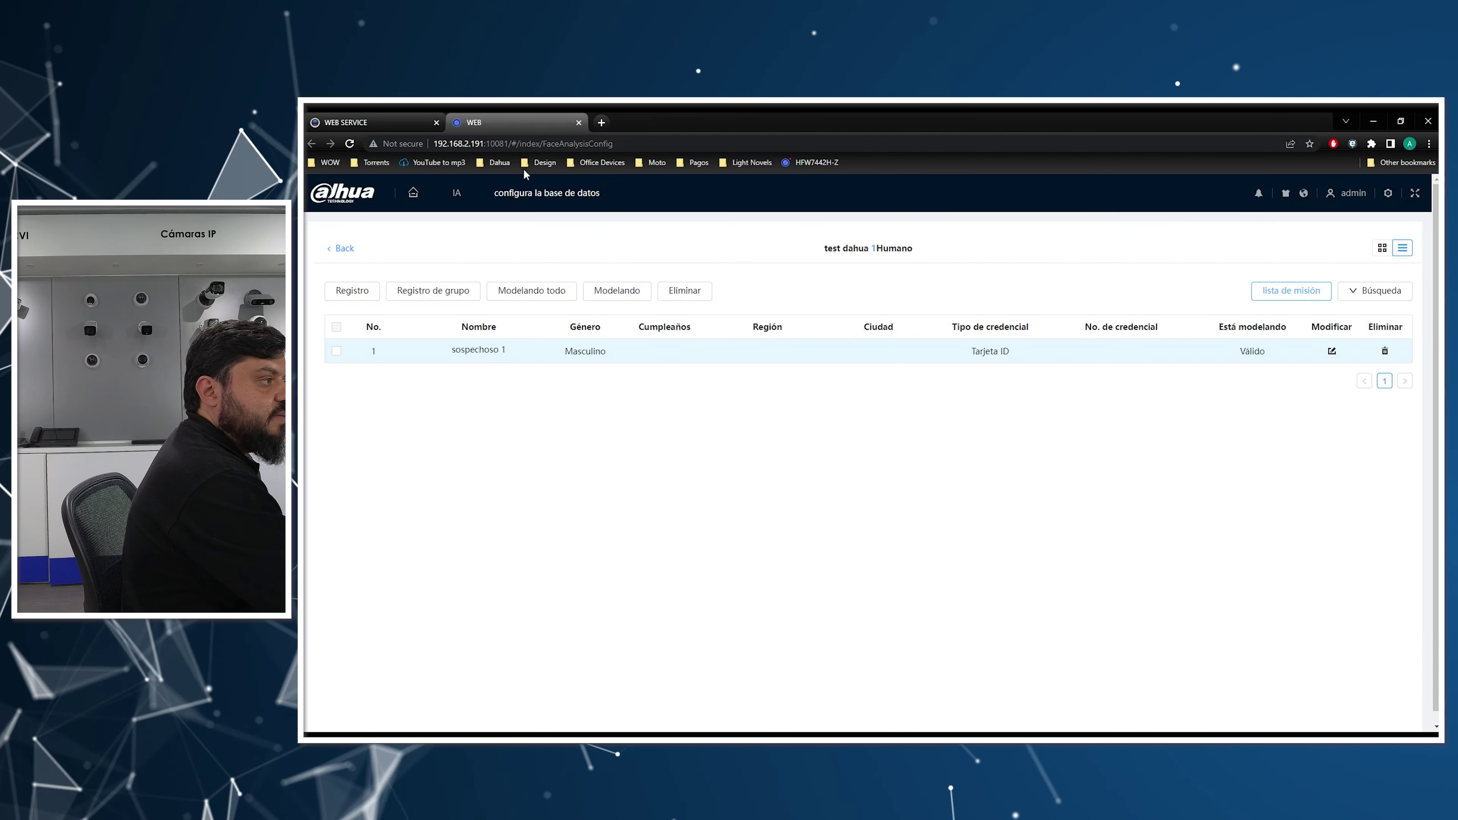
pyautogui.click(456, 194)
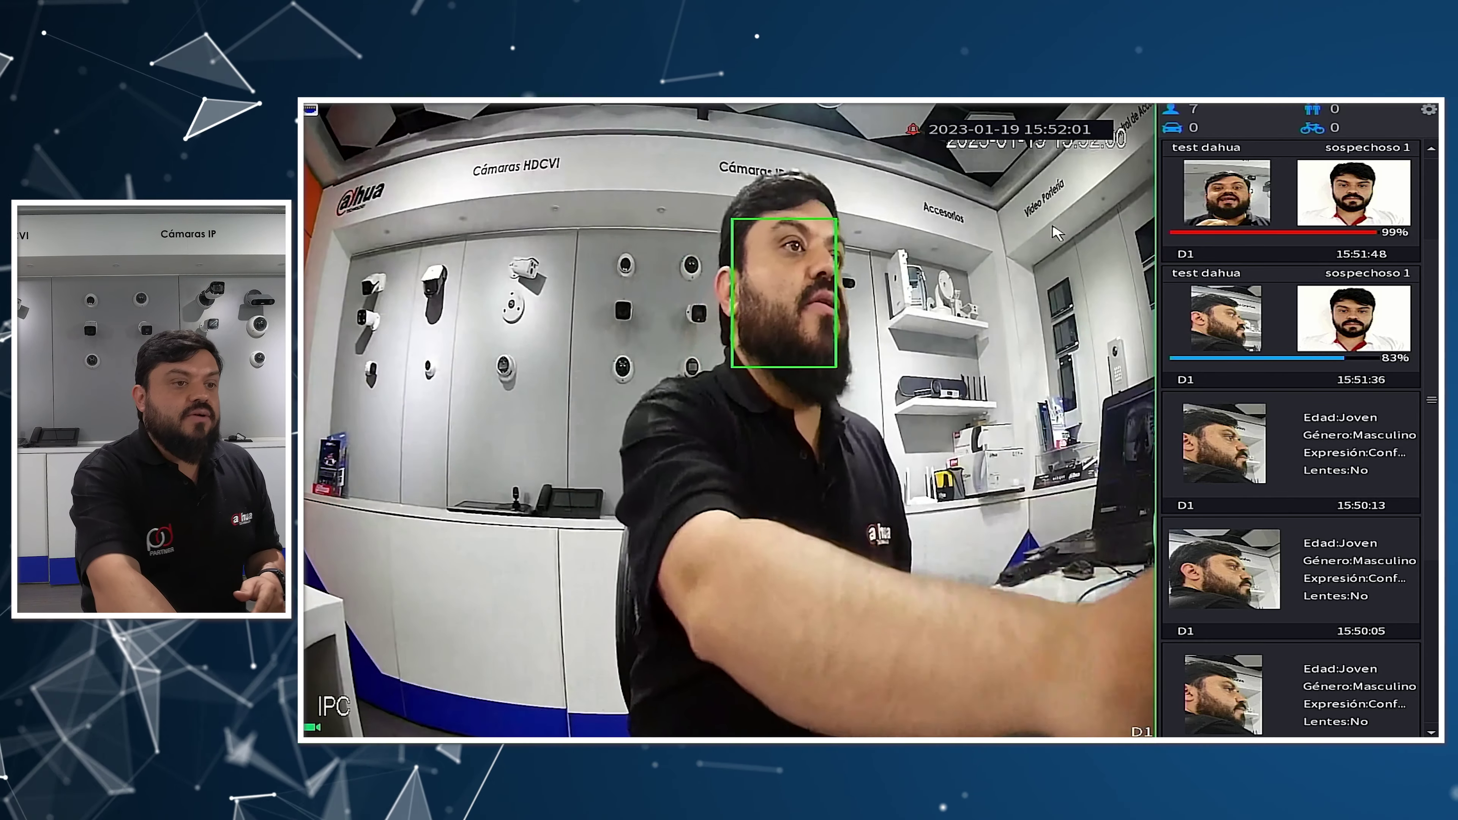
# Step: Switch to the recorder's interface and open the IVS scheme in the AI parameters
pyautogui.rightClick(822, 311)
pyautogui.click(888, 324)
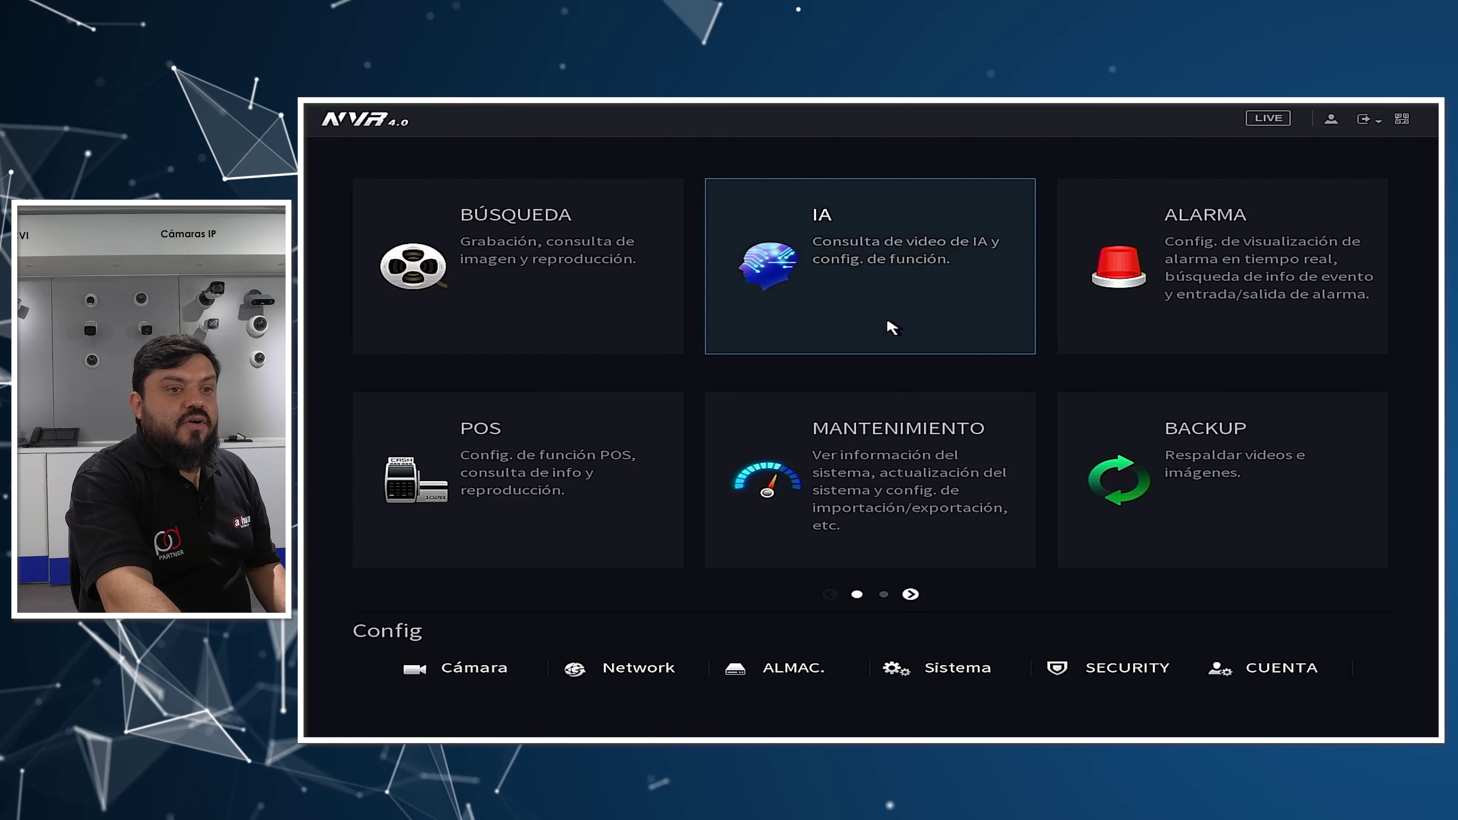
pyautogui.click(776, 268)
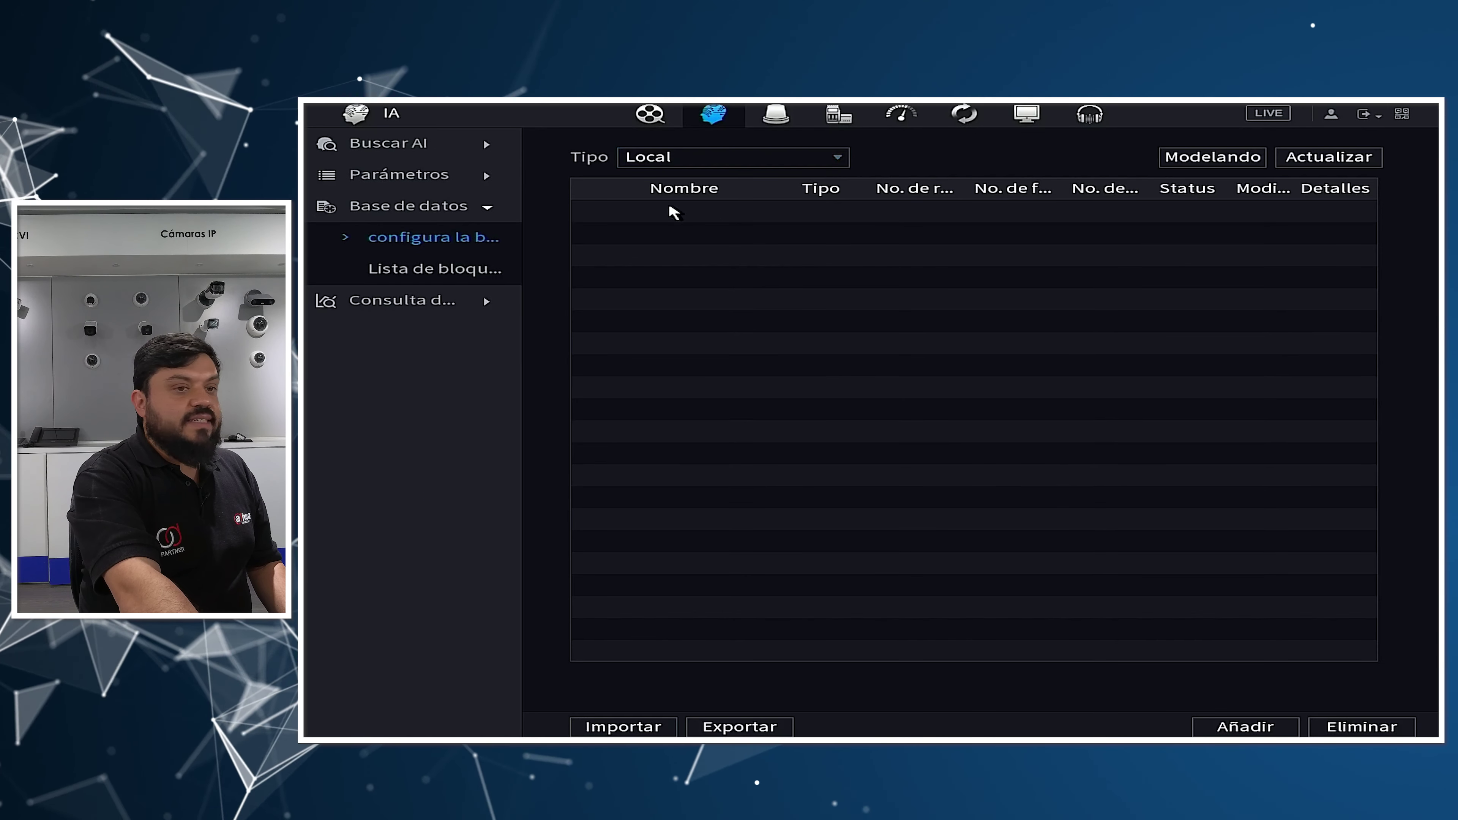
pyautogui.click(380, 183)
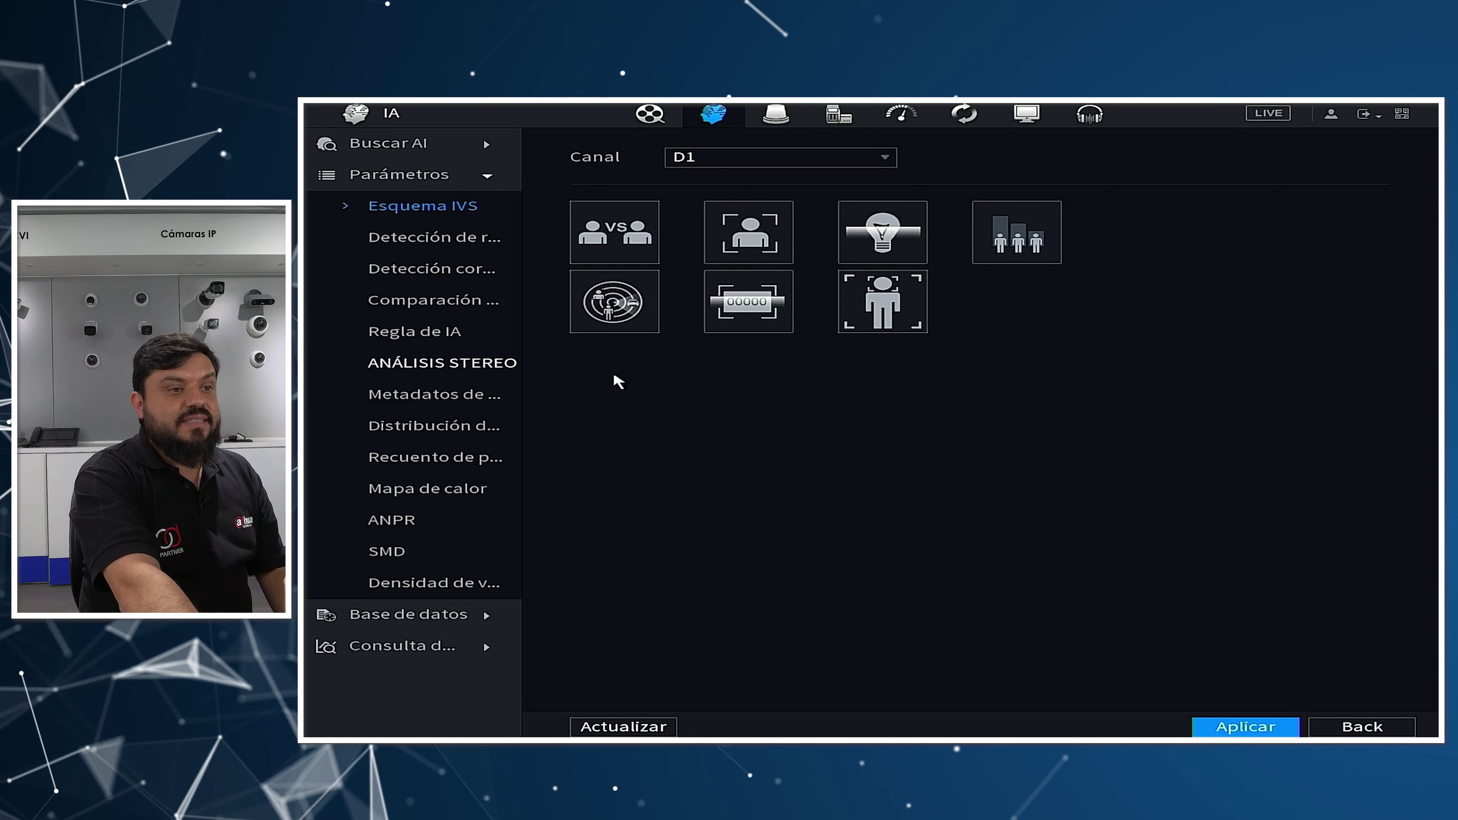
# Step: View the AI rules for channel D3 with the type set to "IA por grabadora"
pyautogui.click(459, 332)
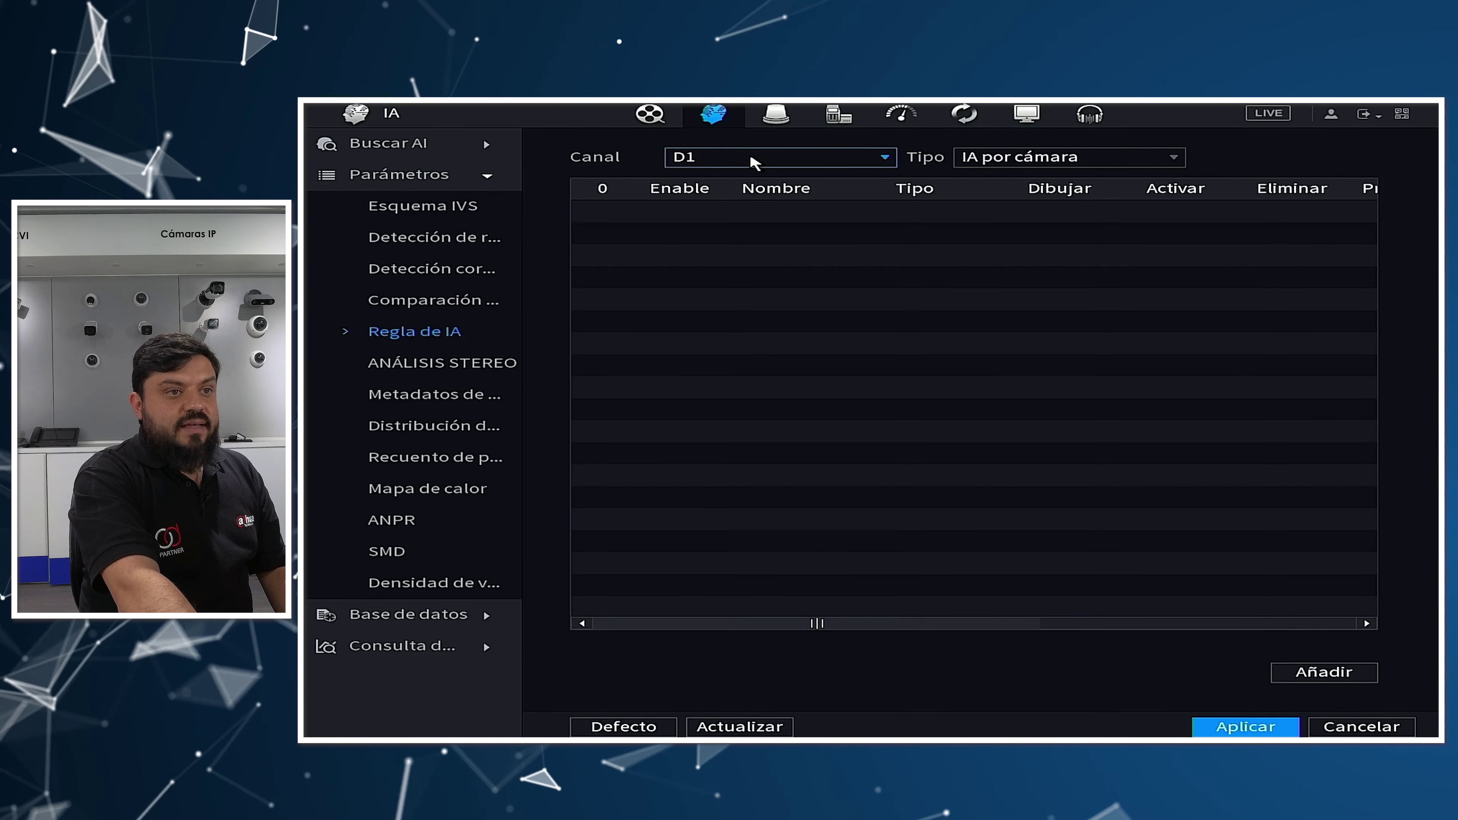
pyautogui.click(761, 162)
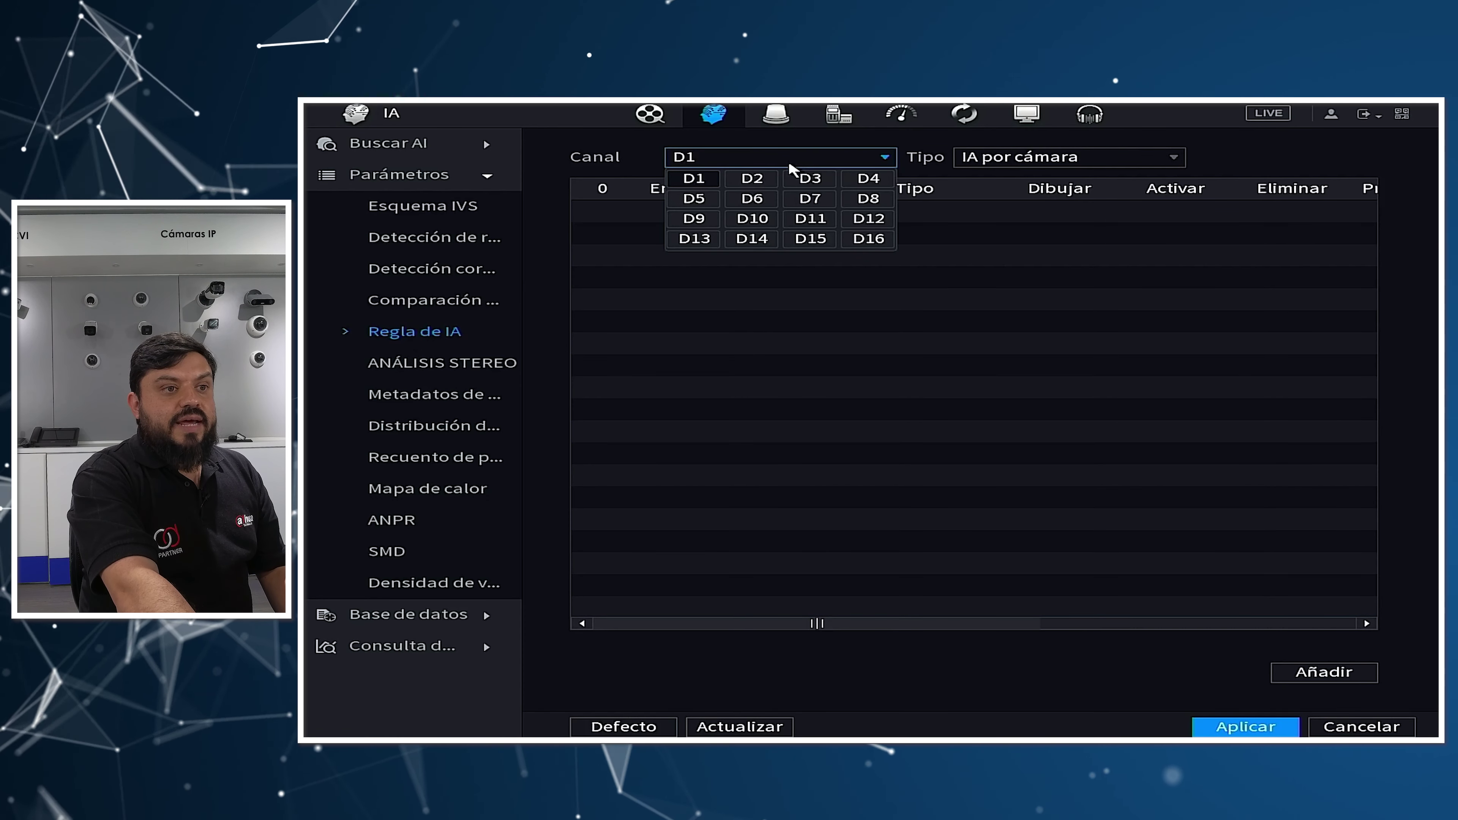
pyautogui.click(811, 183)
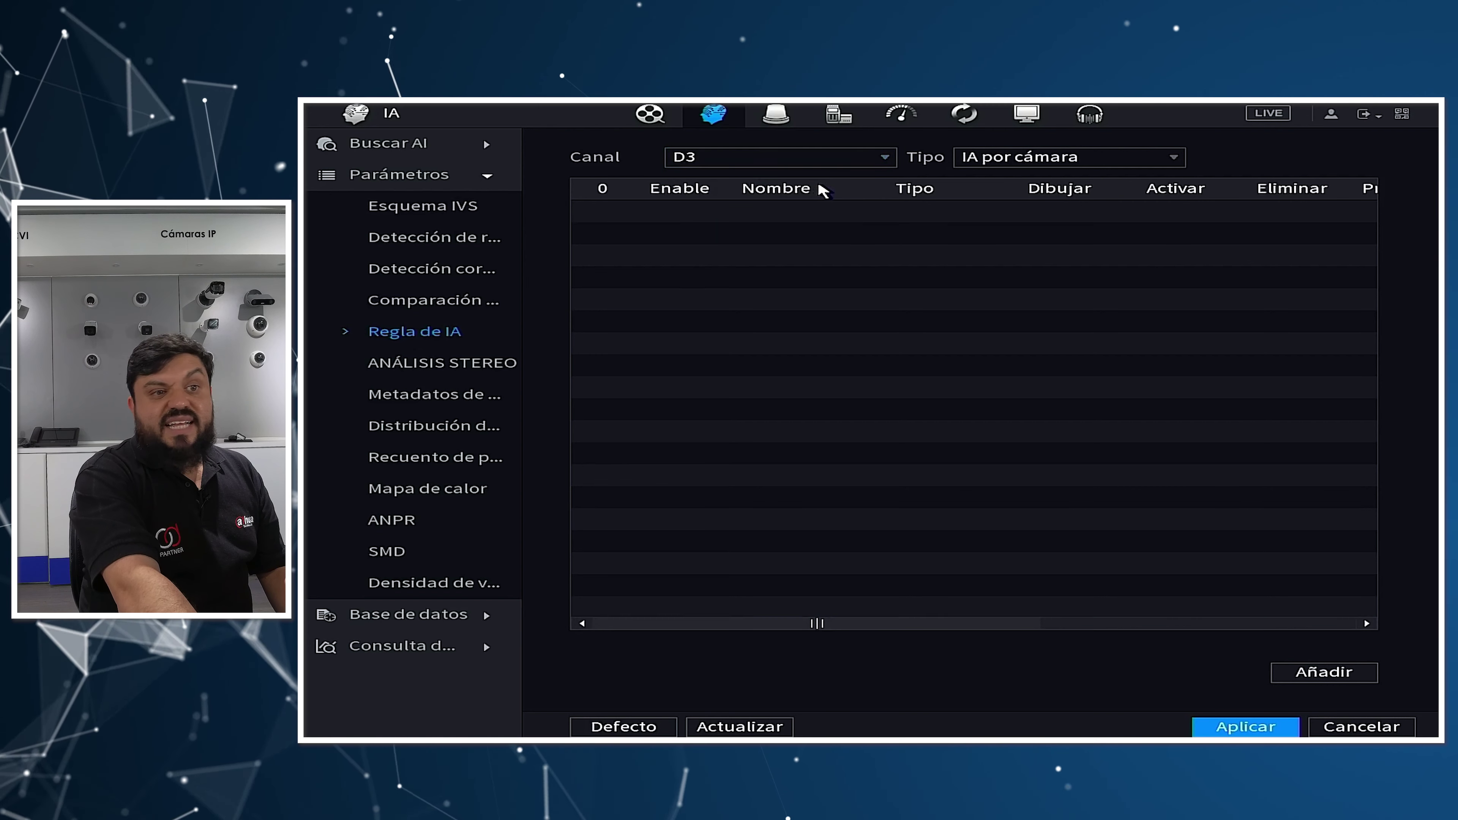
pyautogui.click(1026, 166)
pyautogui.click(1027, 195)
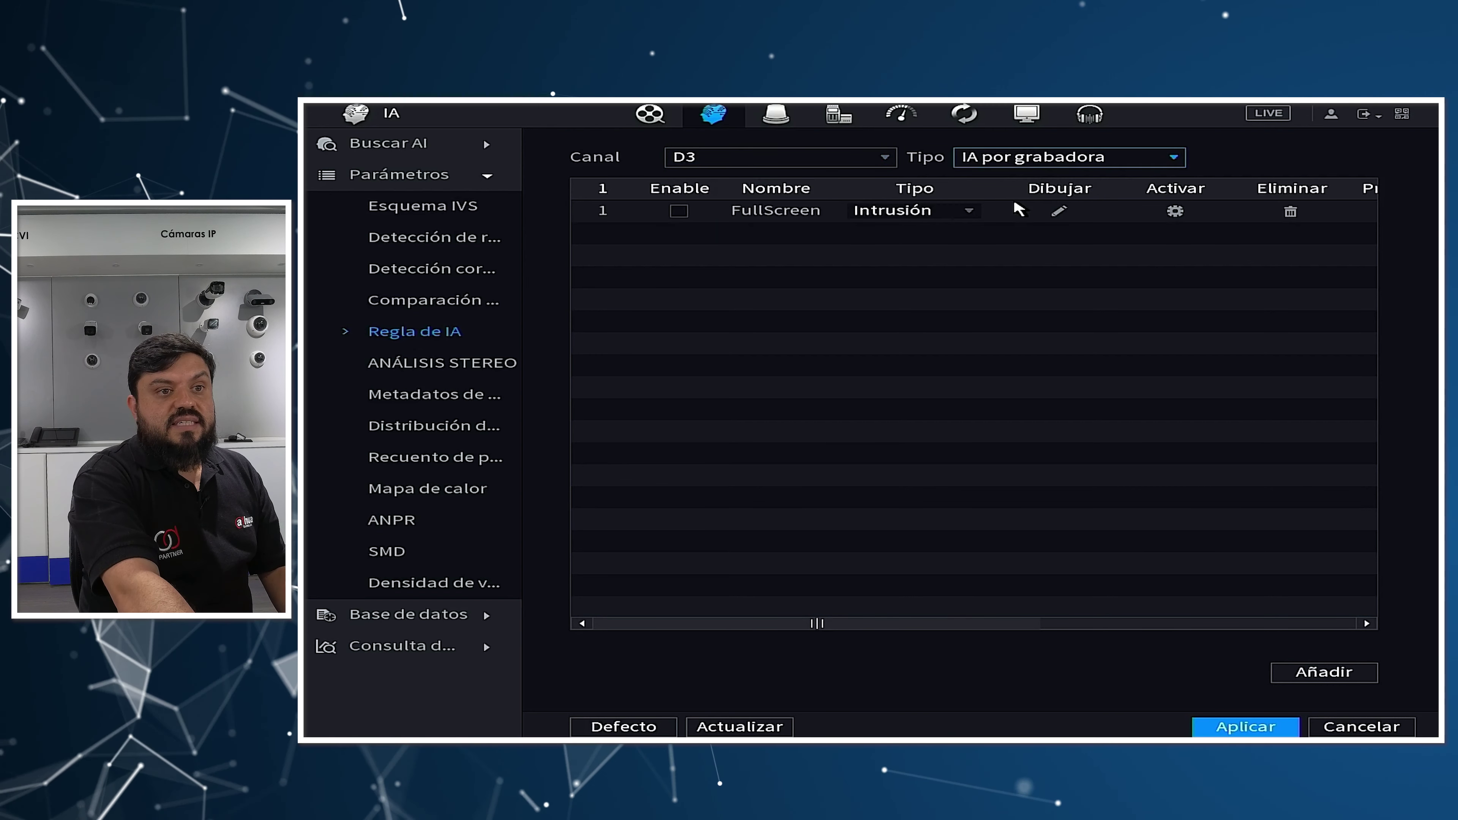
# Step: Disable face comparison and face enhancement on channel D1 and apply the change
pyautogui.click(436, 300)
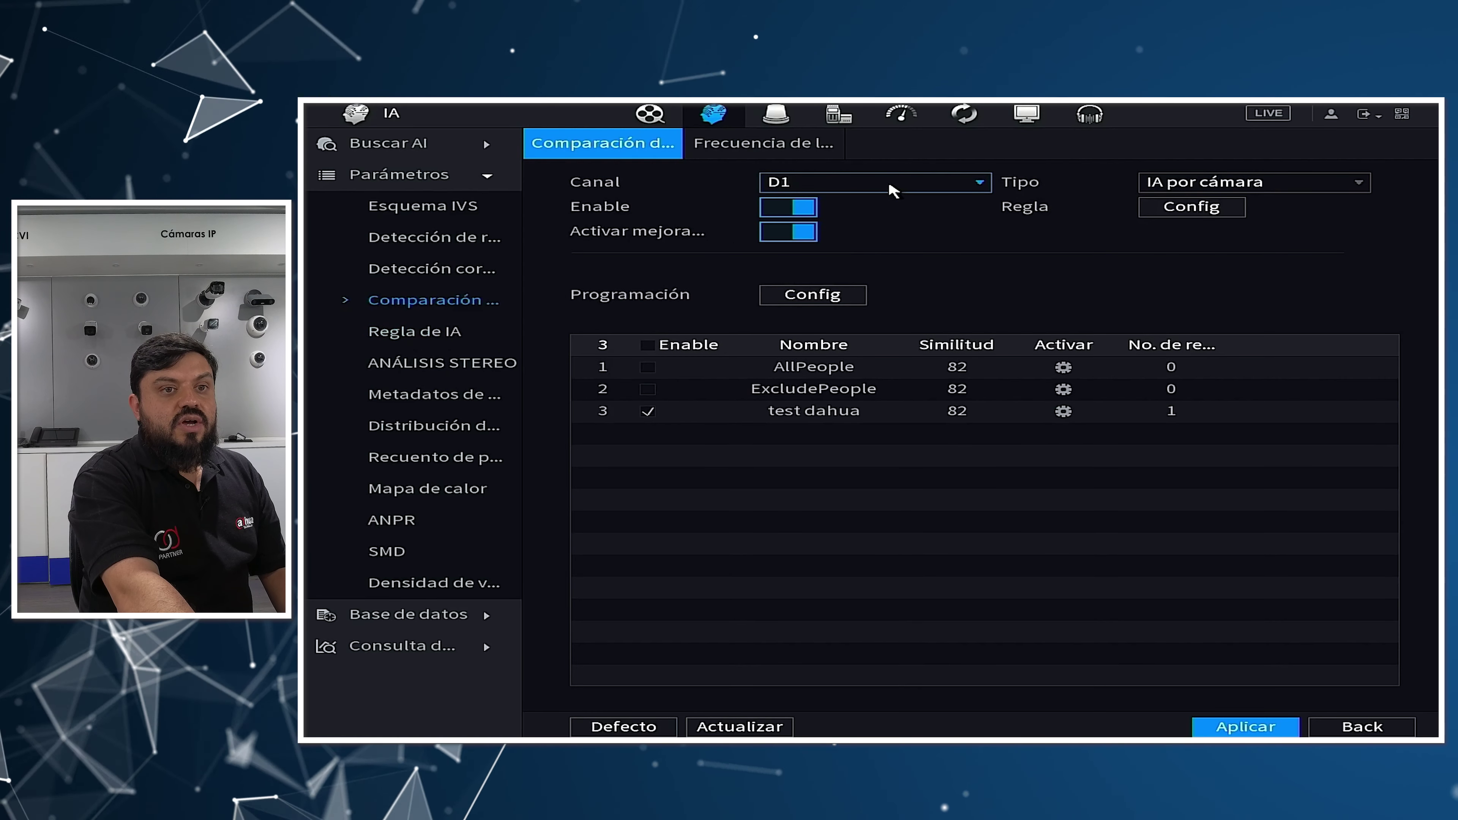
pyautogui.click(789, 207)
pyautogui.click(791, 232)
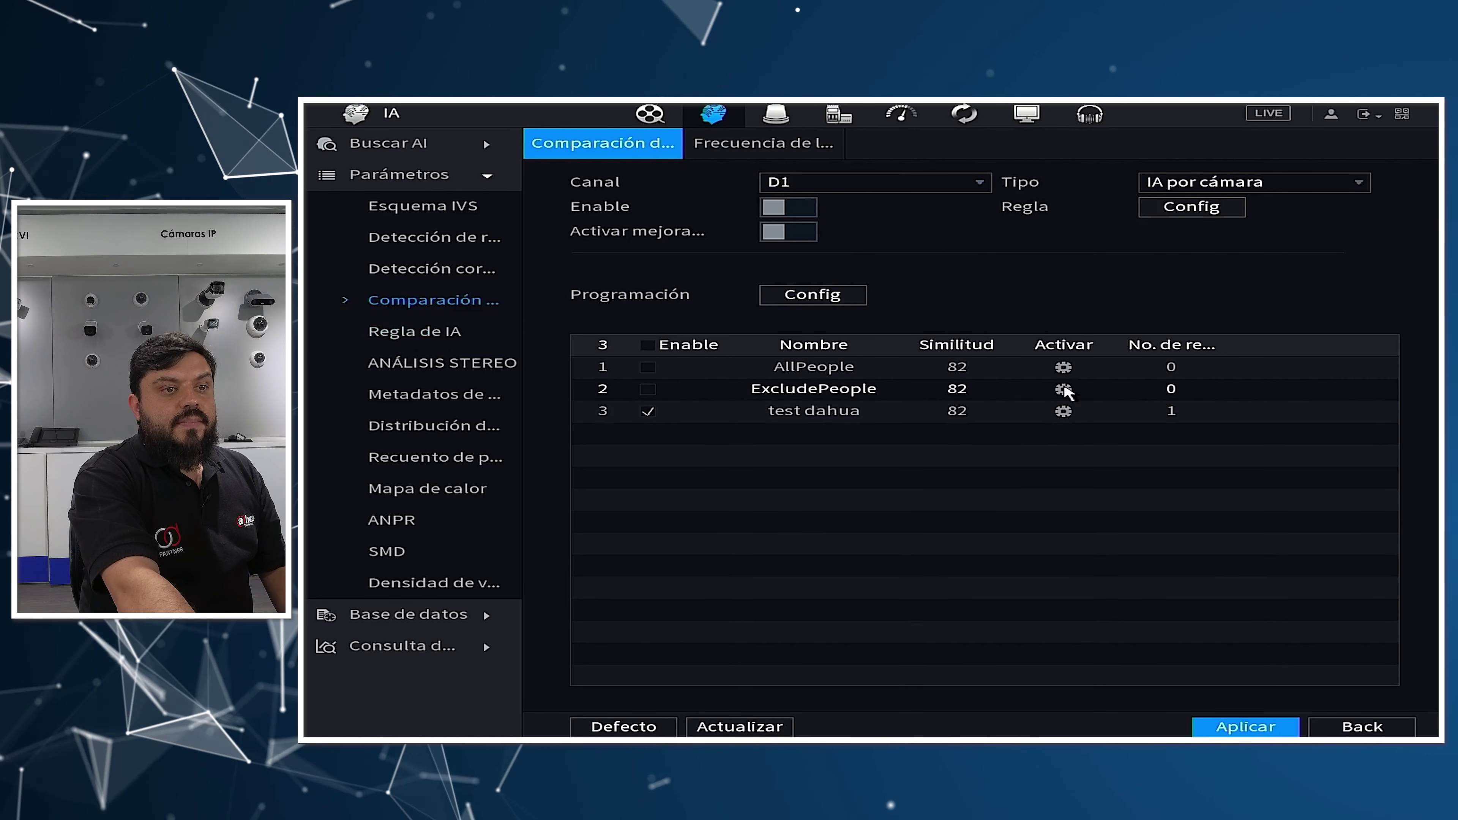
pyautogui.click(1242, 725)
# Step: View the face comparison settings for channel D3 with the type "IA por grabadora"
pyautogui.click(983, 184)
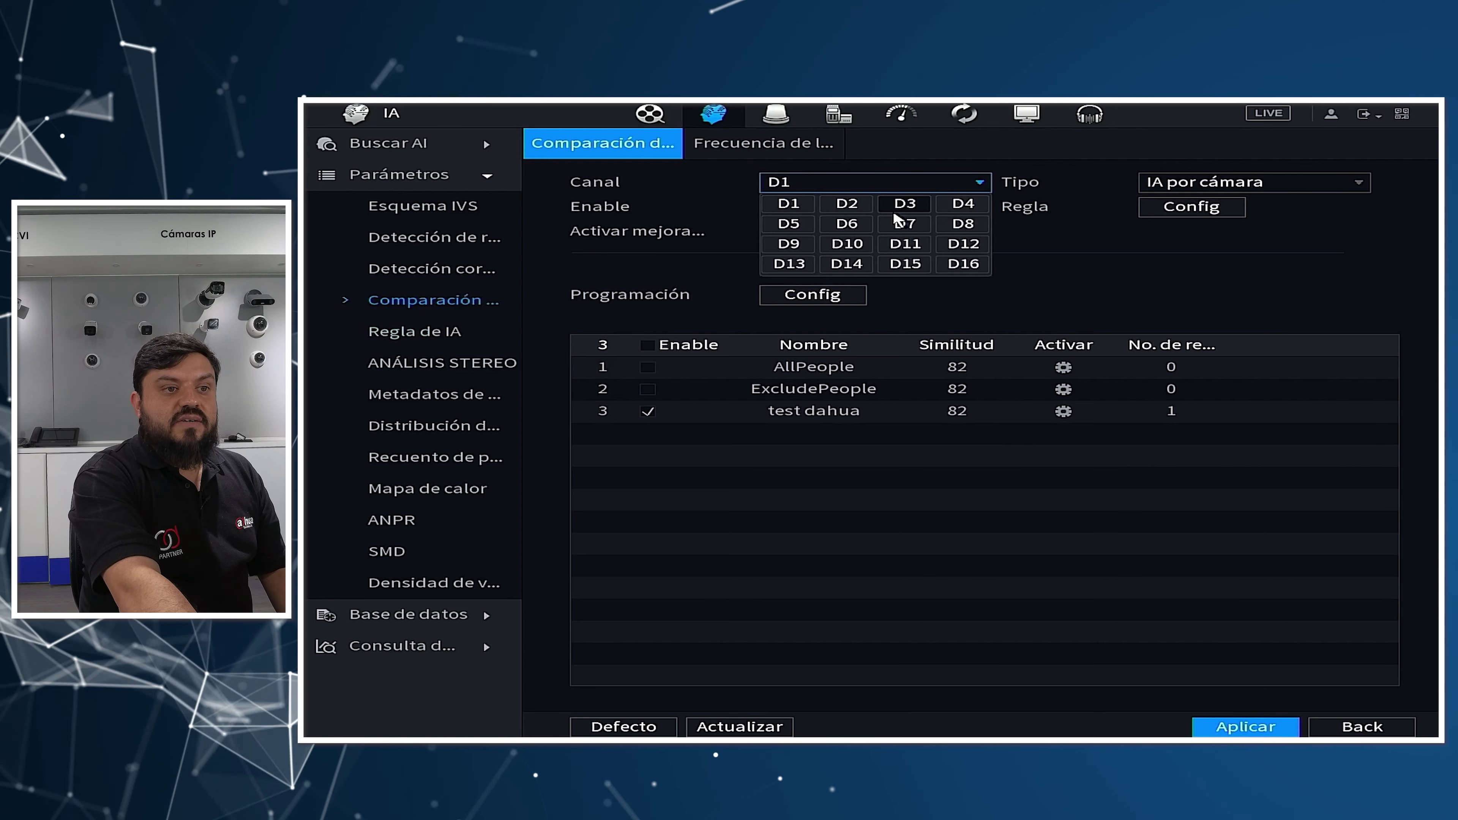
pyautogui.click(905, 207)
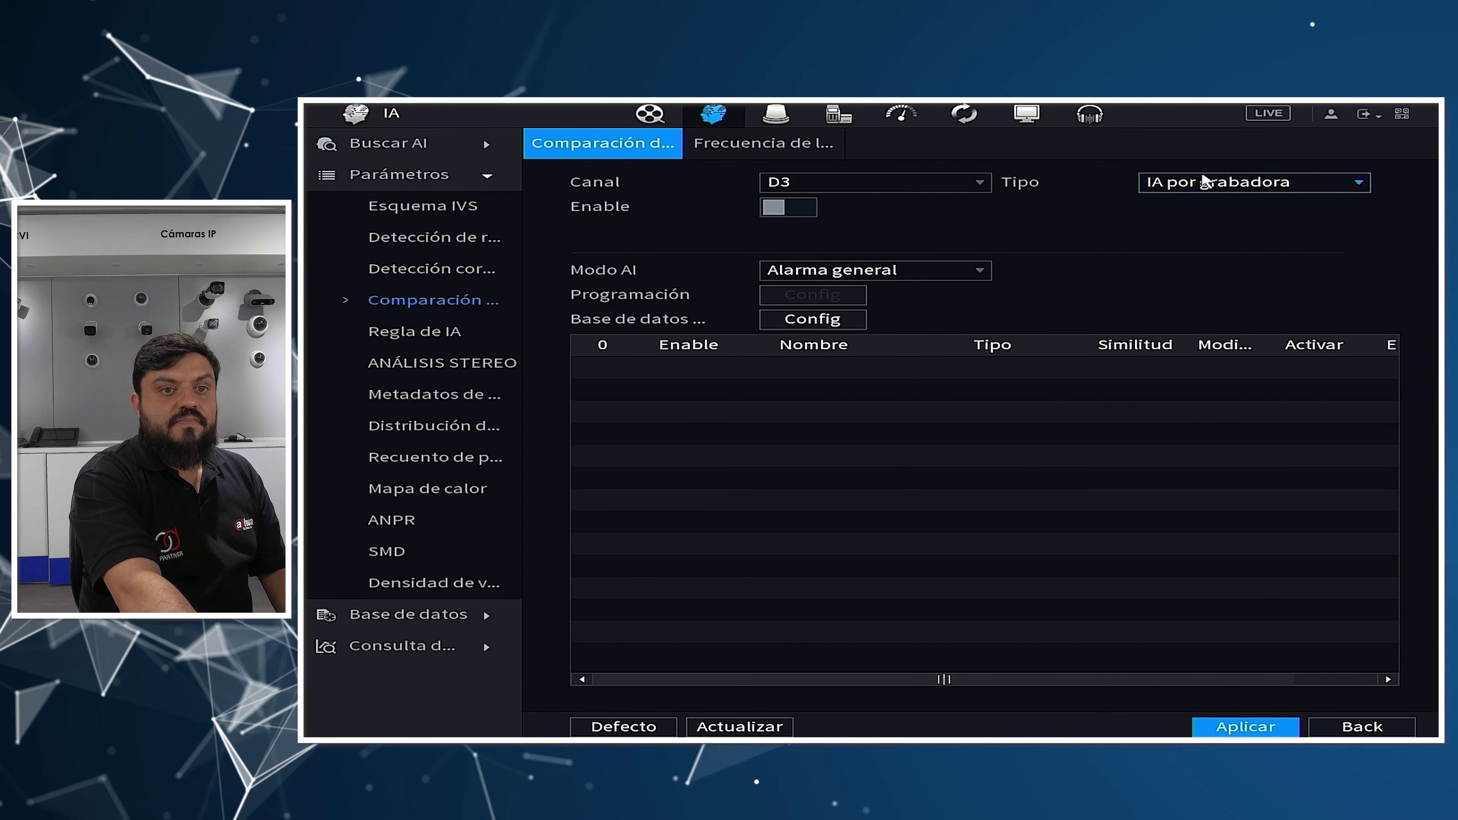
pyautogui.click(1209, 184)
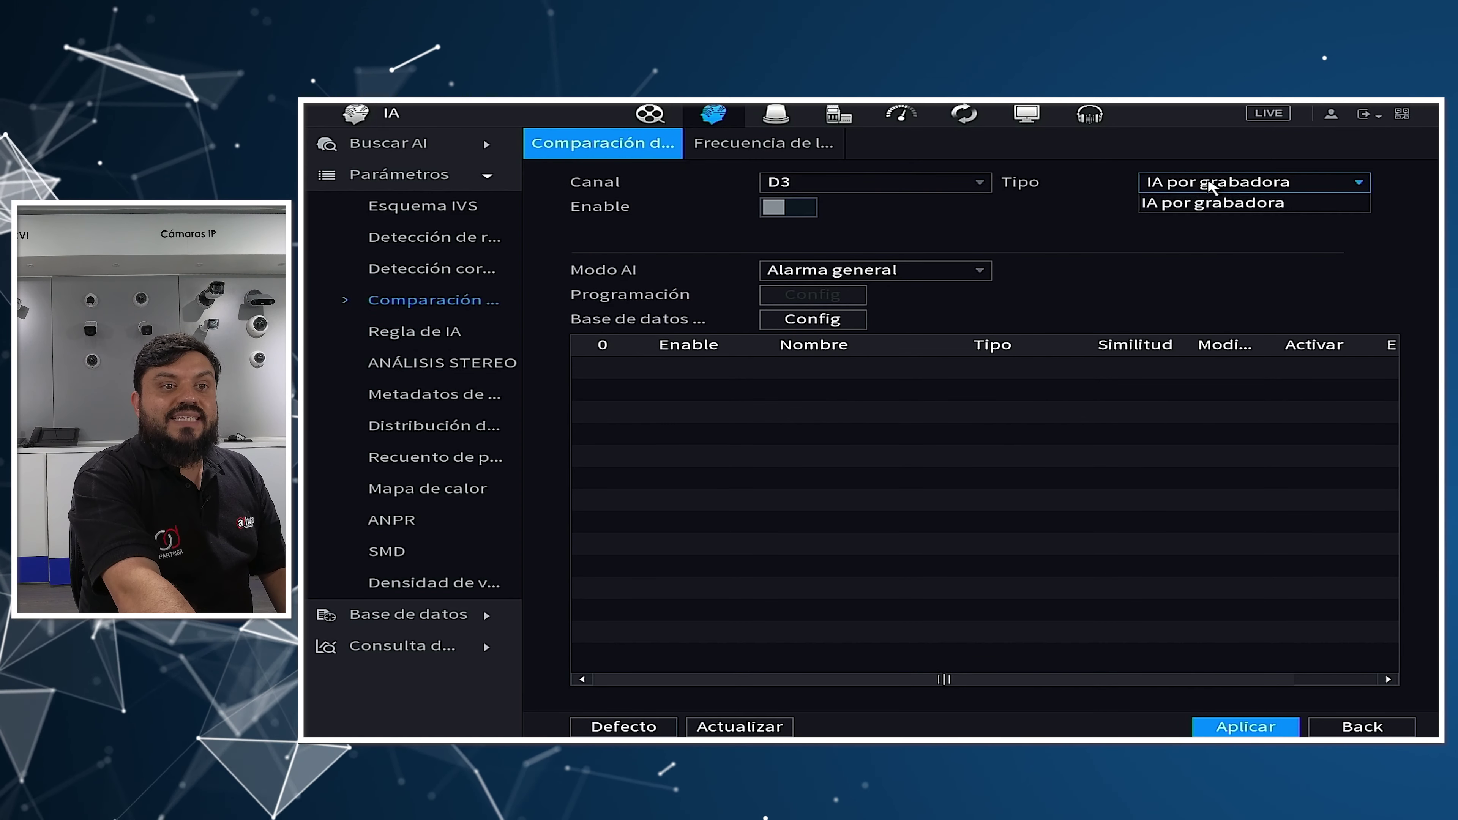
pyautogui.click(1205, 202)
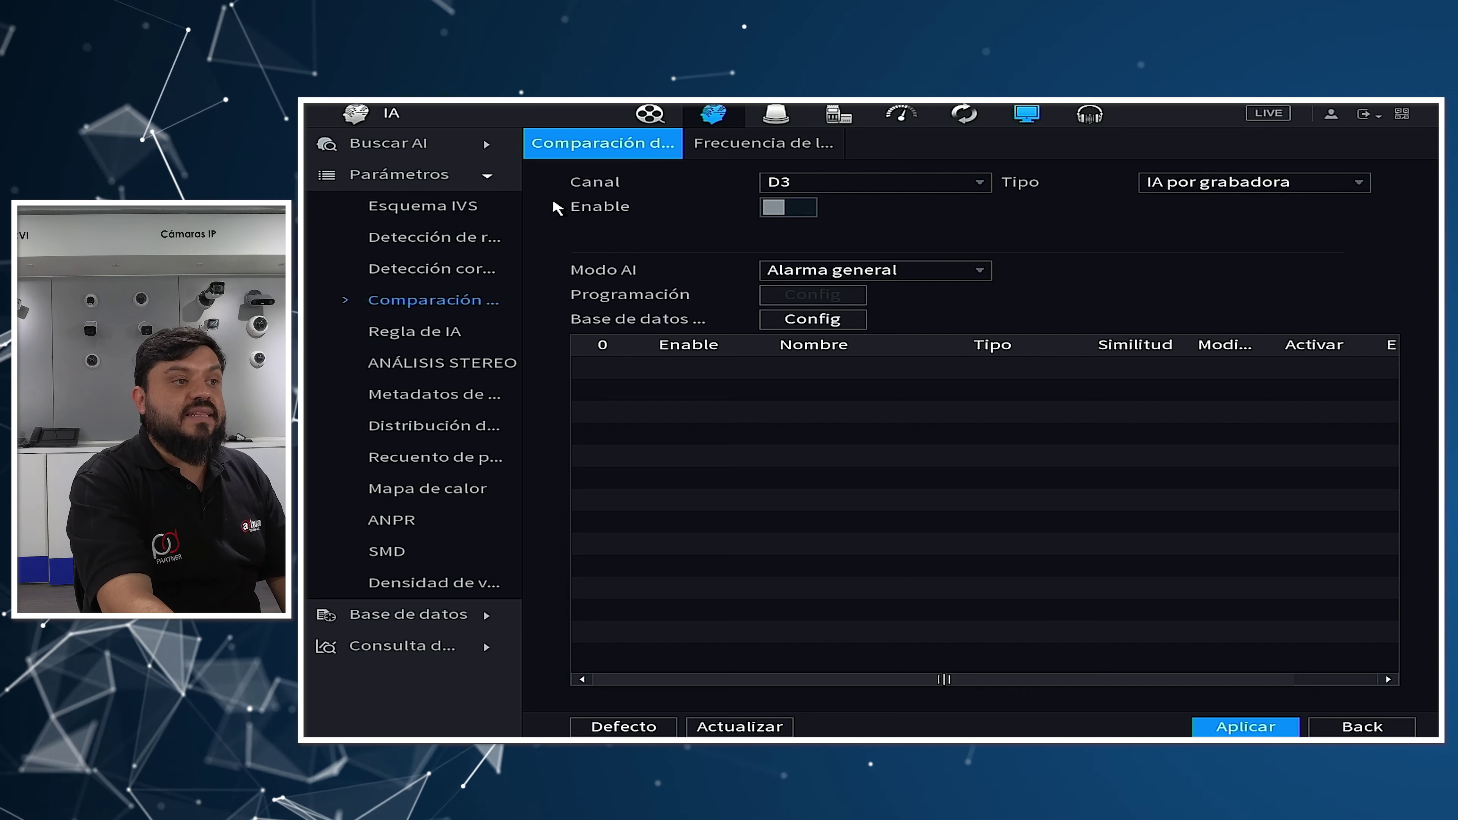
# Step: Enable face detection on channel D3 with the type "IA por grabadora" and apply the change
pyautogui.click(450, 245)
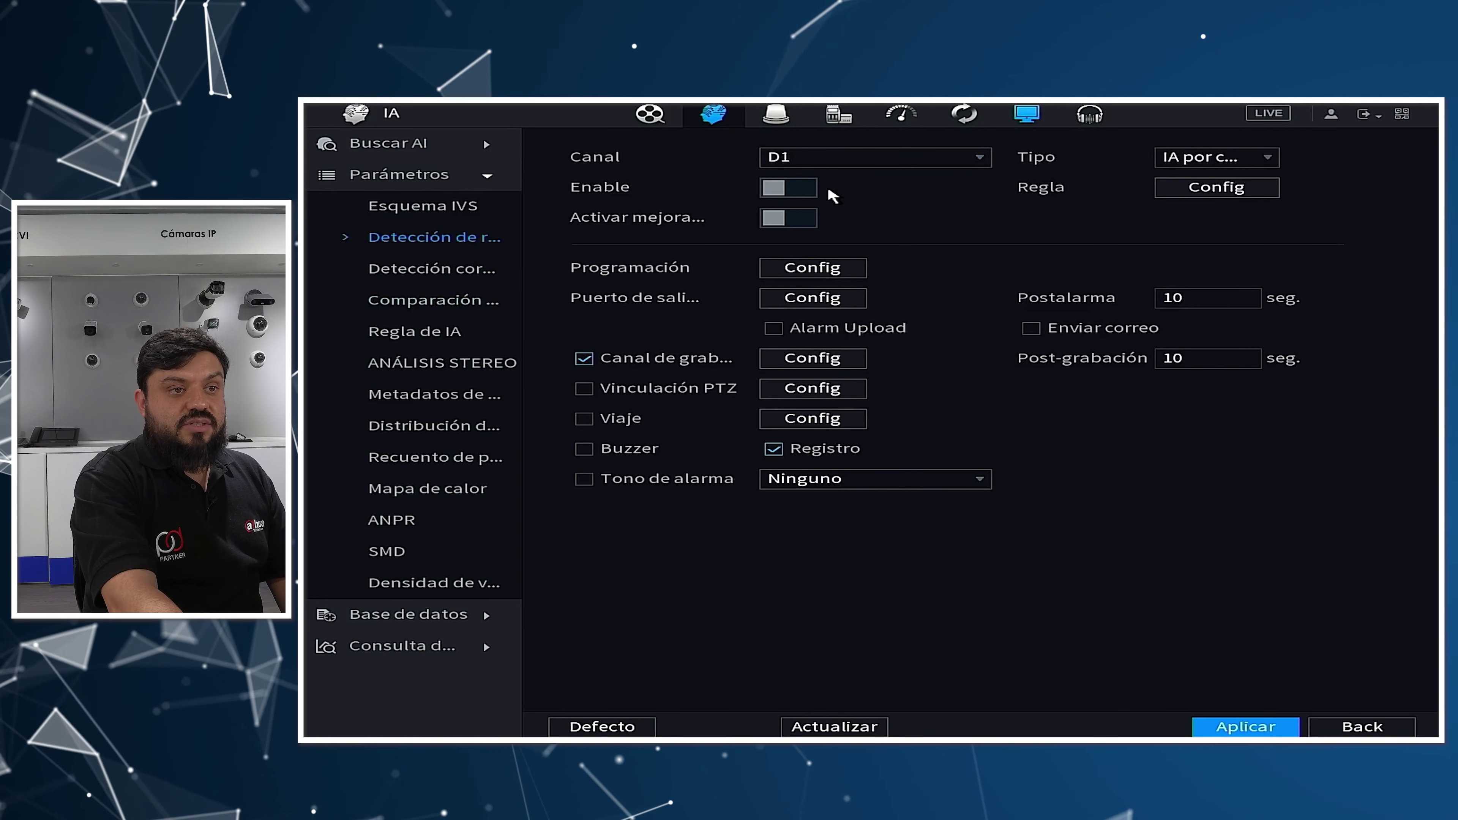
pyautogui.click(1249, 160)
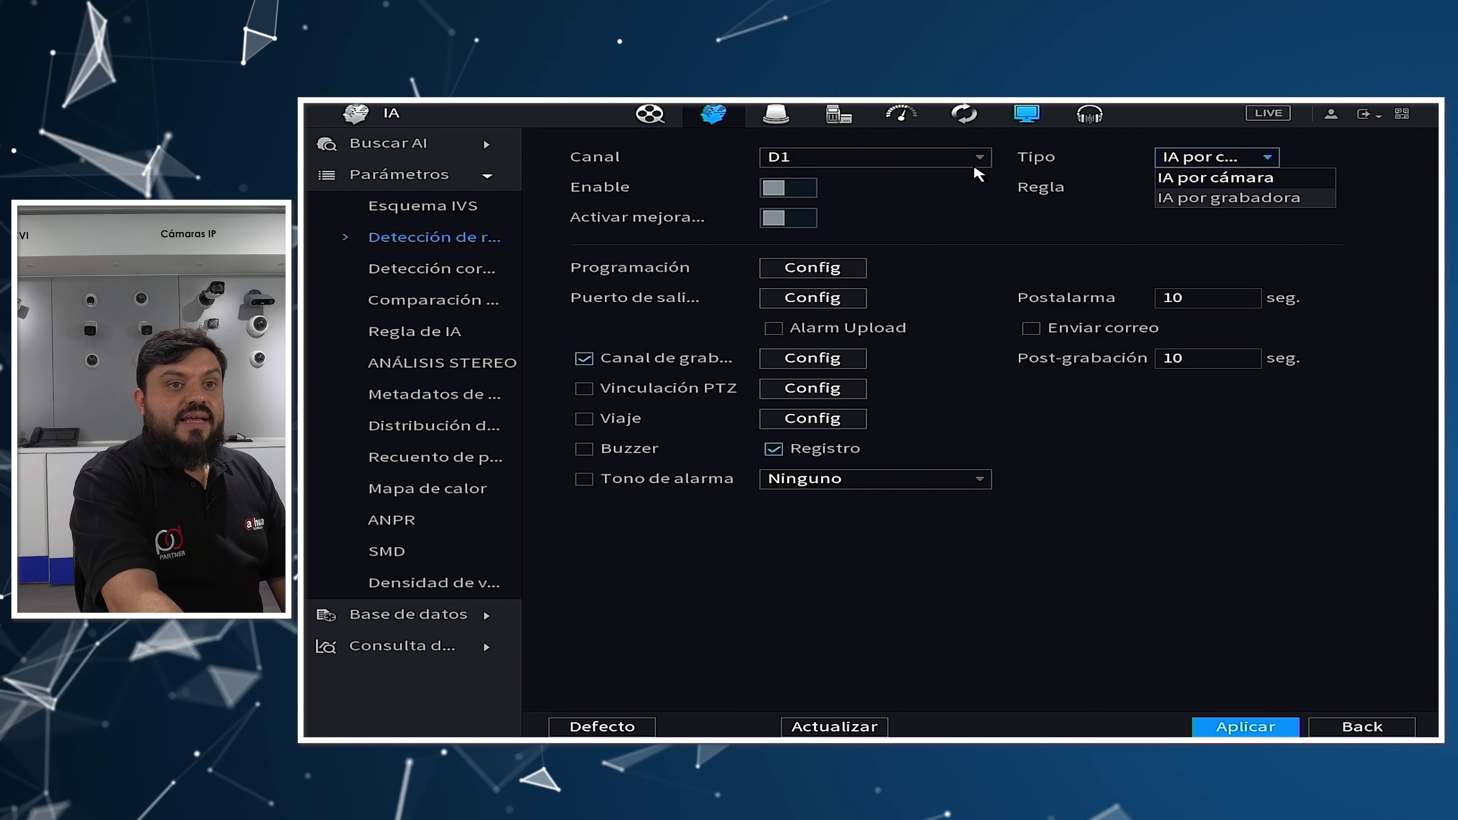
pyautogui.click(947, 157)
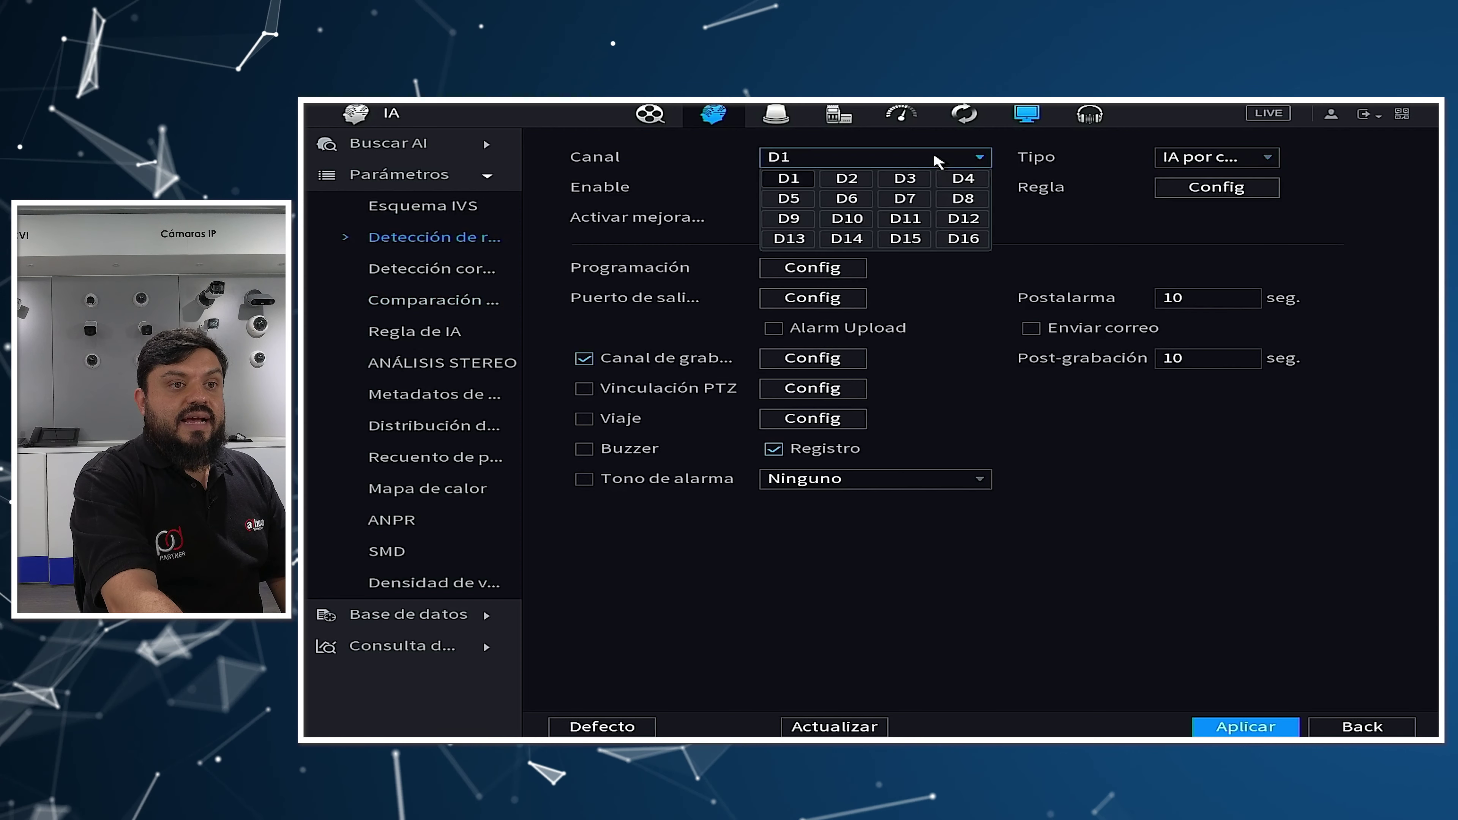
pyautogui.click(1199, 159)
pyautogui.click(1195, 198)
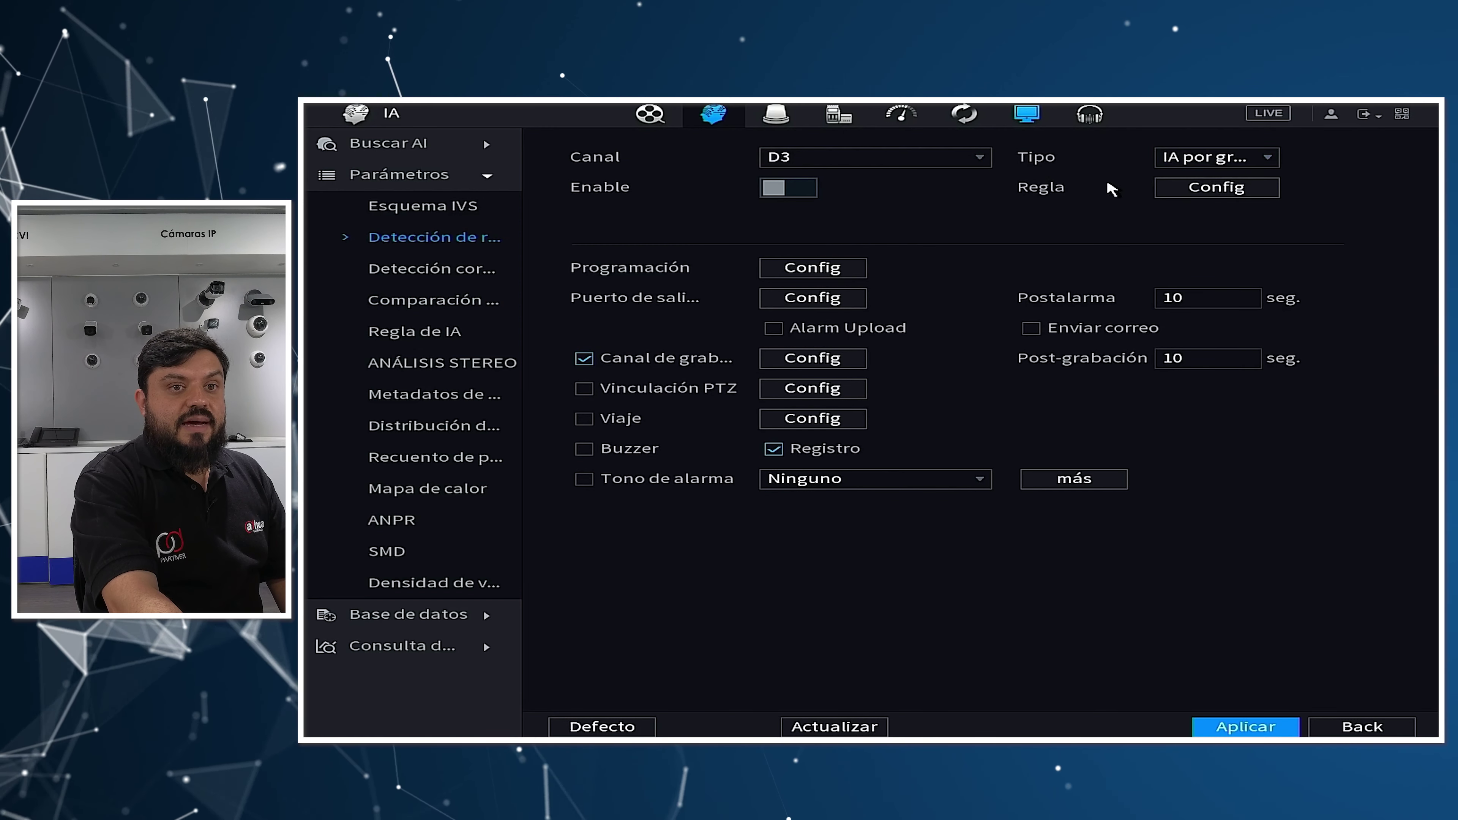
pyautogui.click(801, 194)
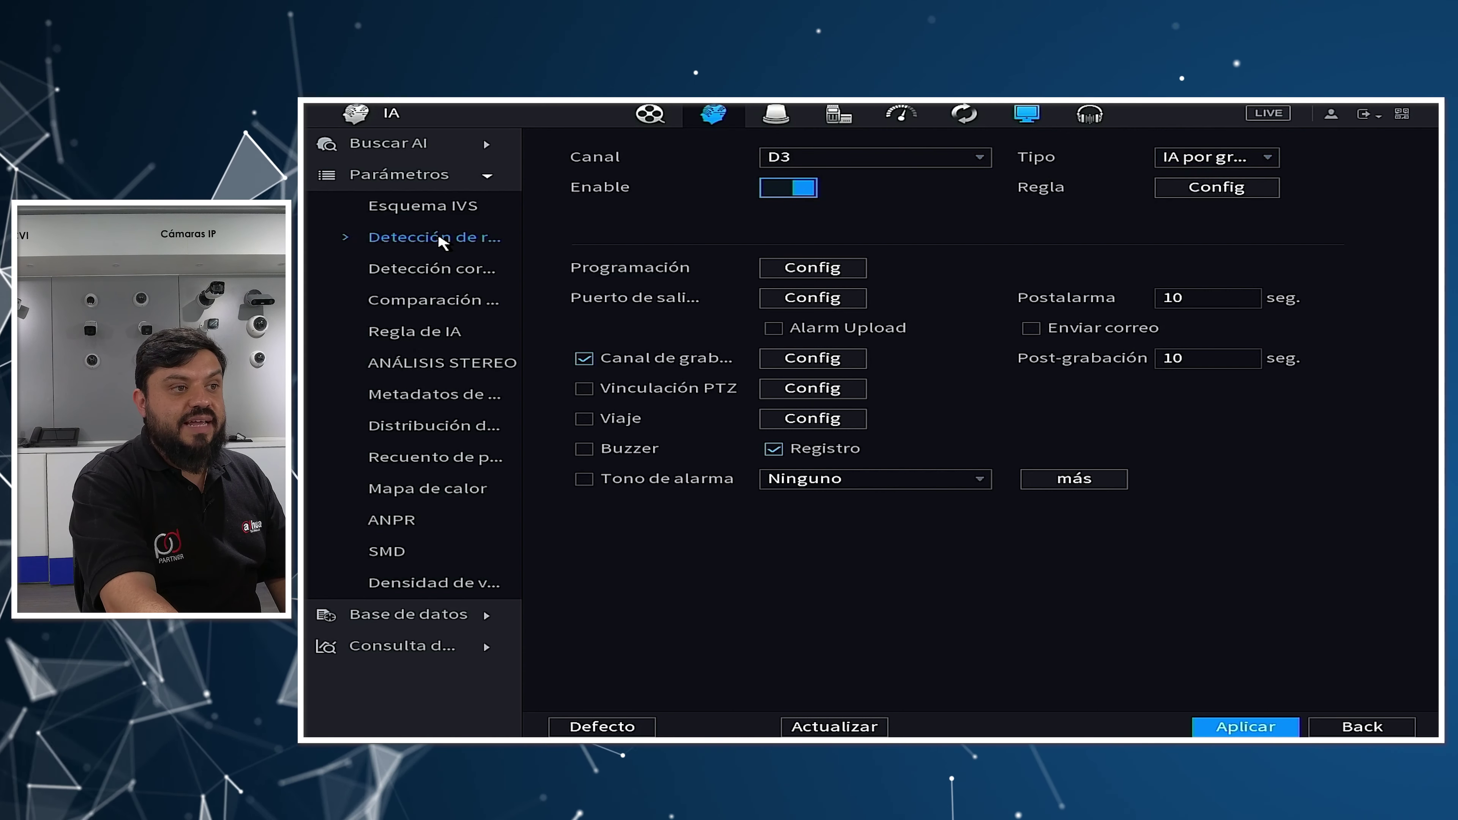
pyautogui.click(1222, 727)
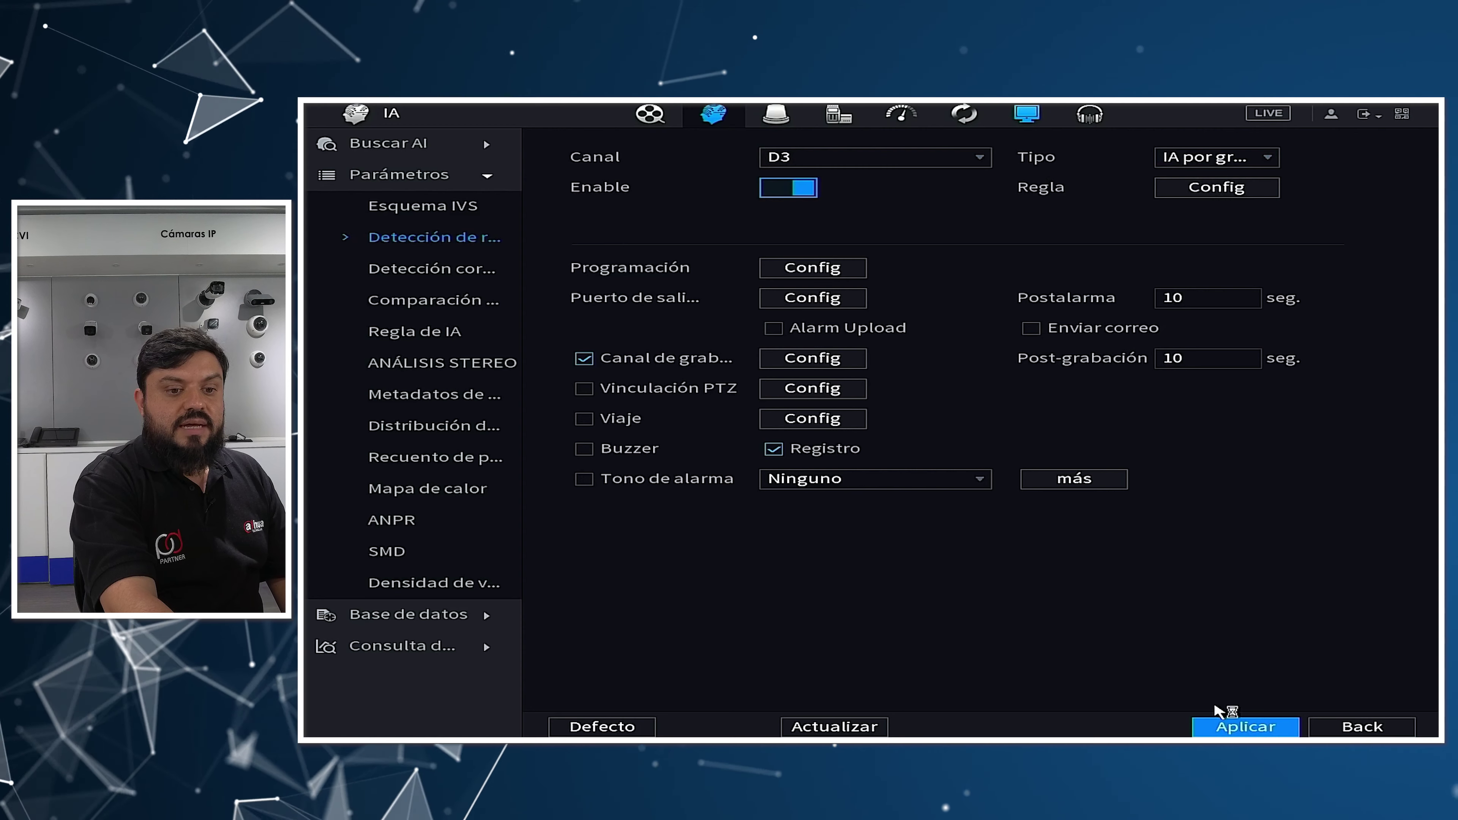
# Step: Enable face comparison on channel D3, then open and close its list of face databases
pyautogui.click(384, 302)
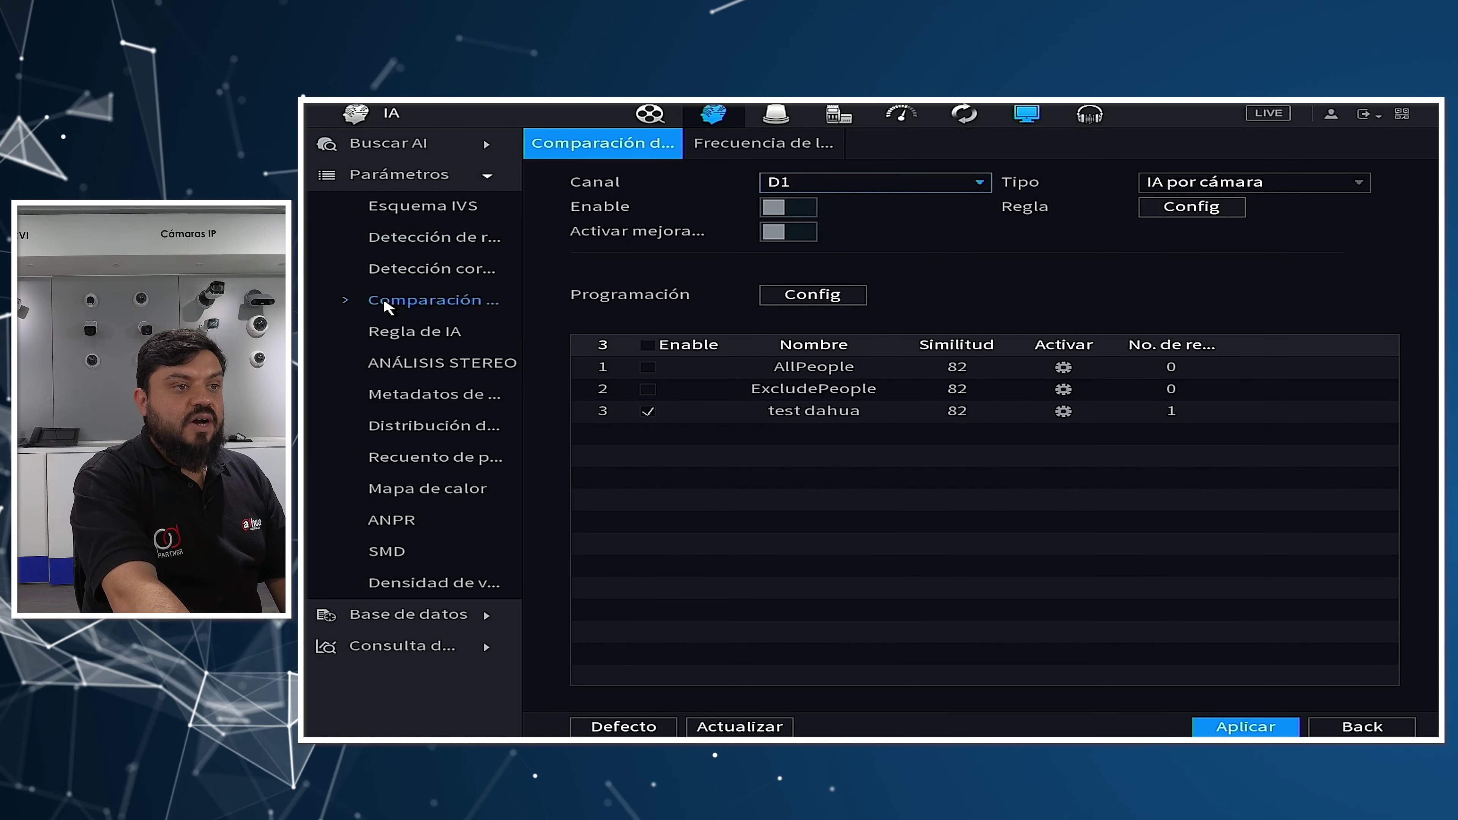
pyautogui.click(884, 182)
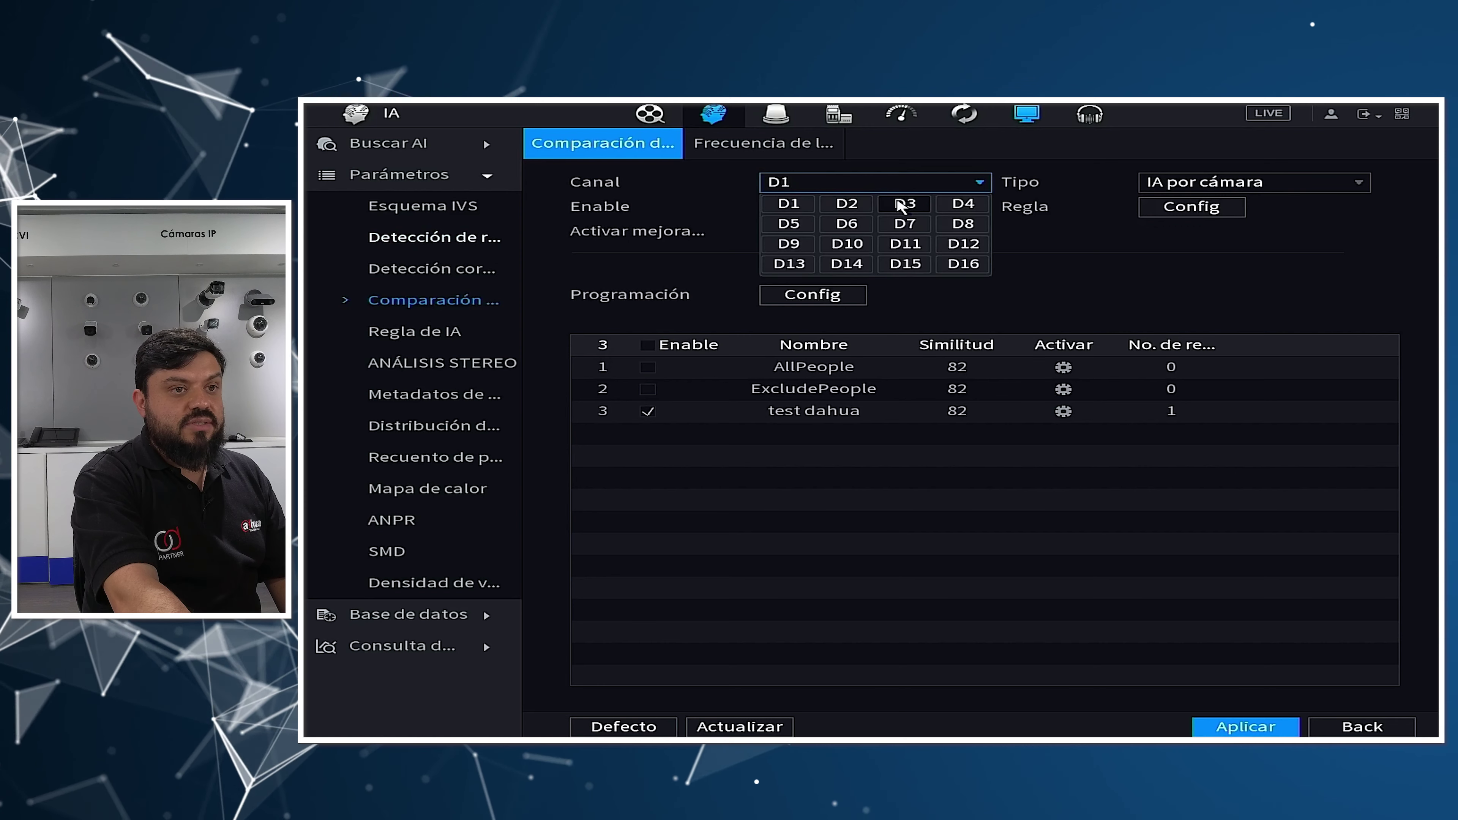
pyautogui.click(904, 206)
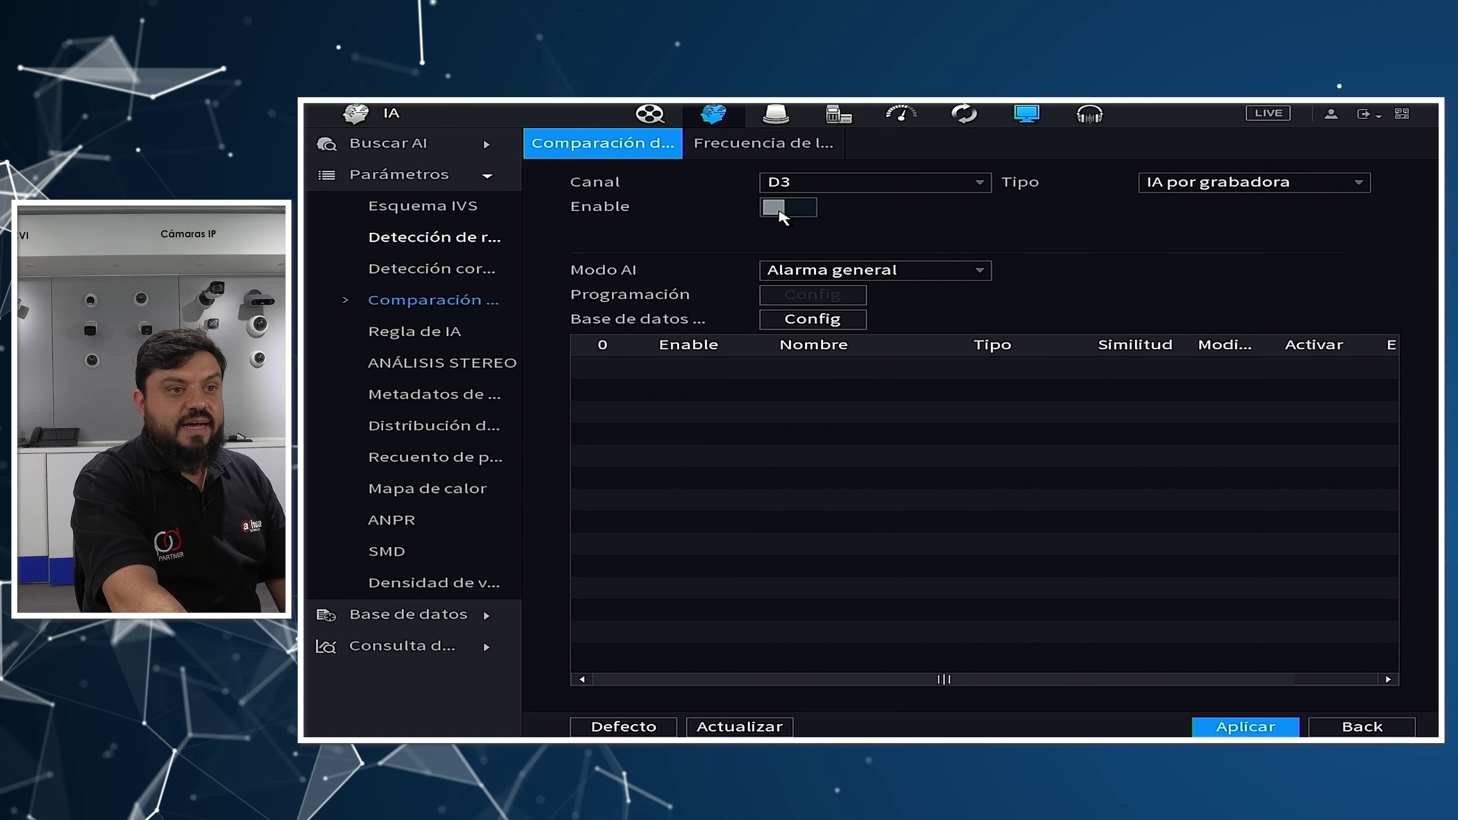
pyautogui.click(804, 208)
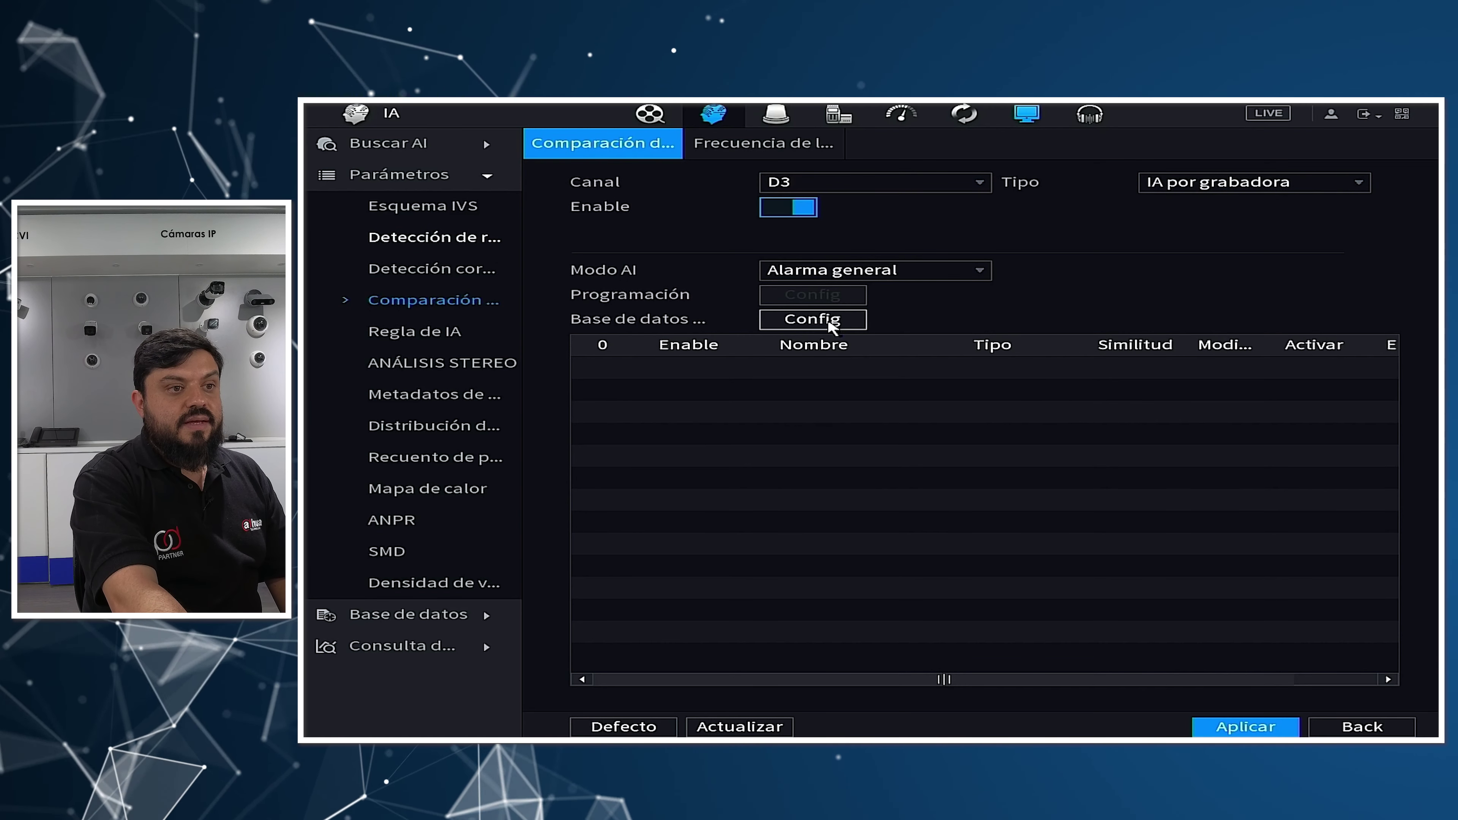
pyautogui.click(831, 319)
pyautogui.rightClick(999, 304)
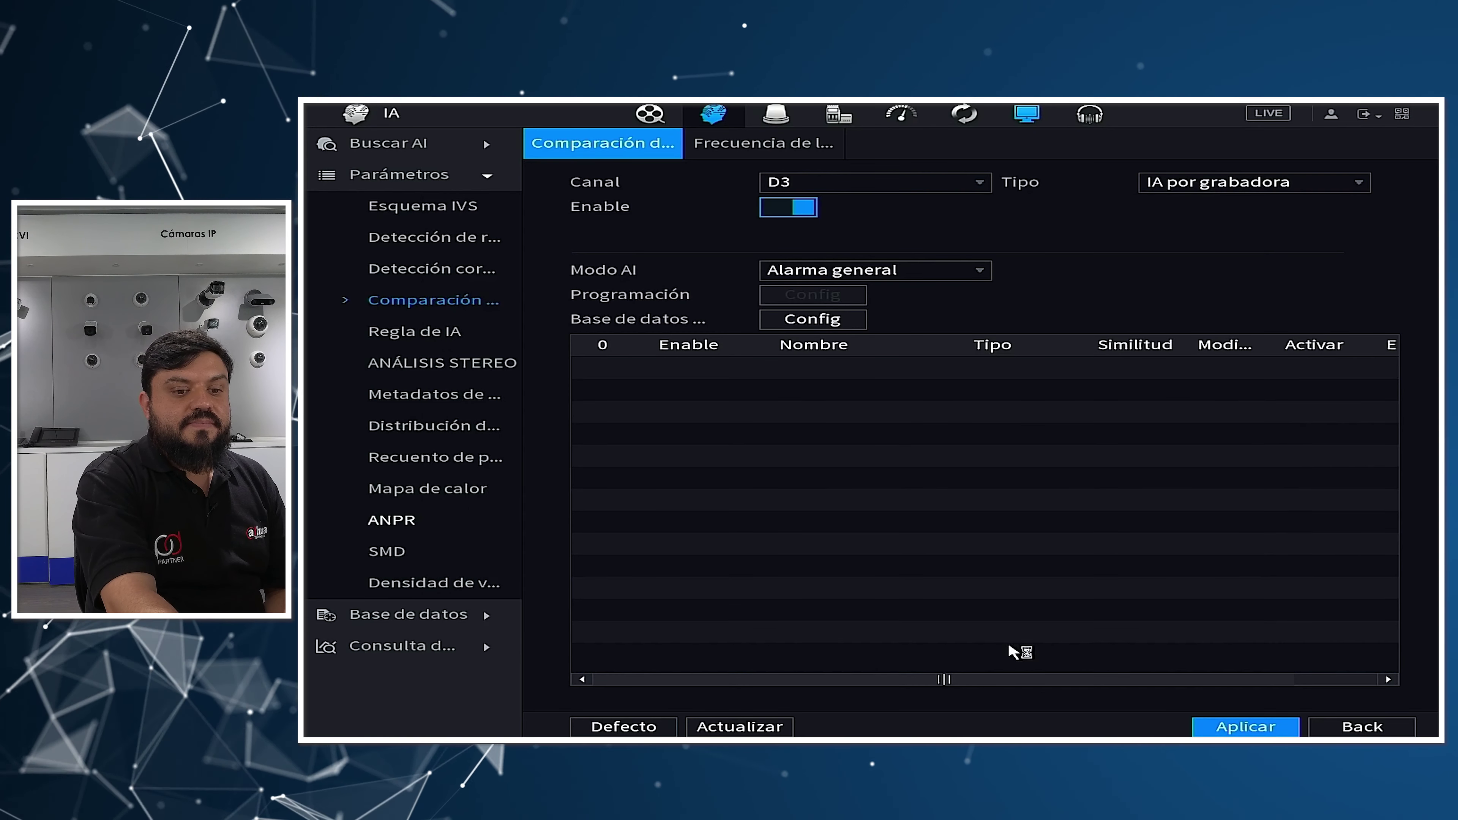
# Step: Add a local face database named "dahua" with the type "Base de datos normal"
pyautogui.click(418, 614)
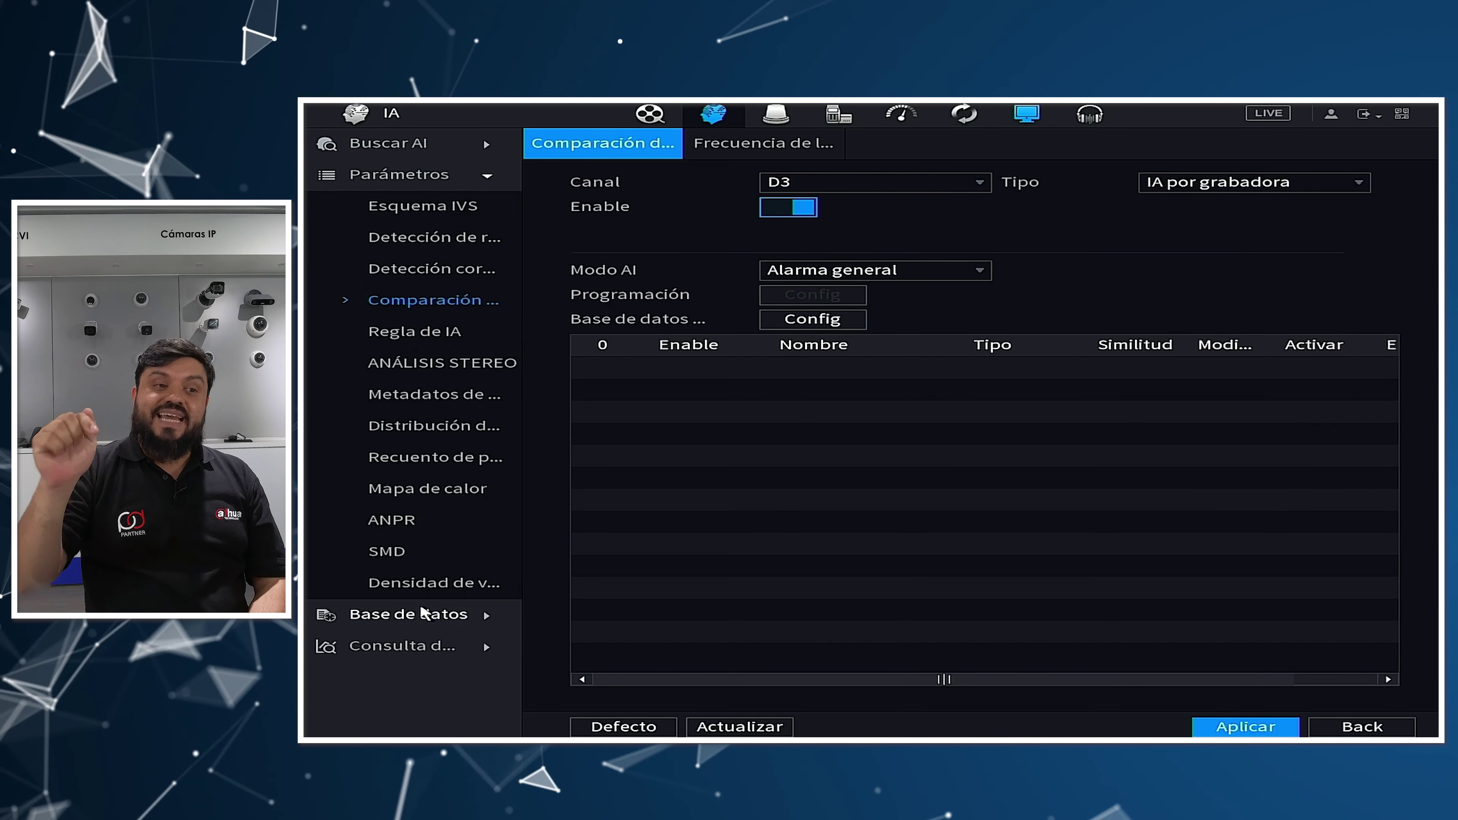
pyautogui.click(462, 606)
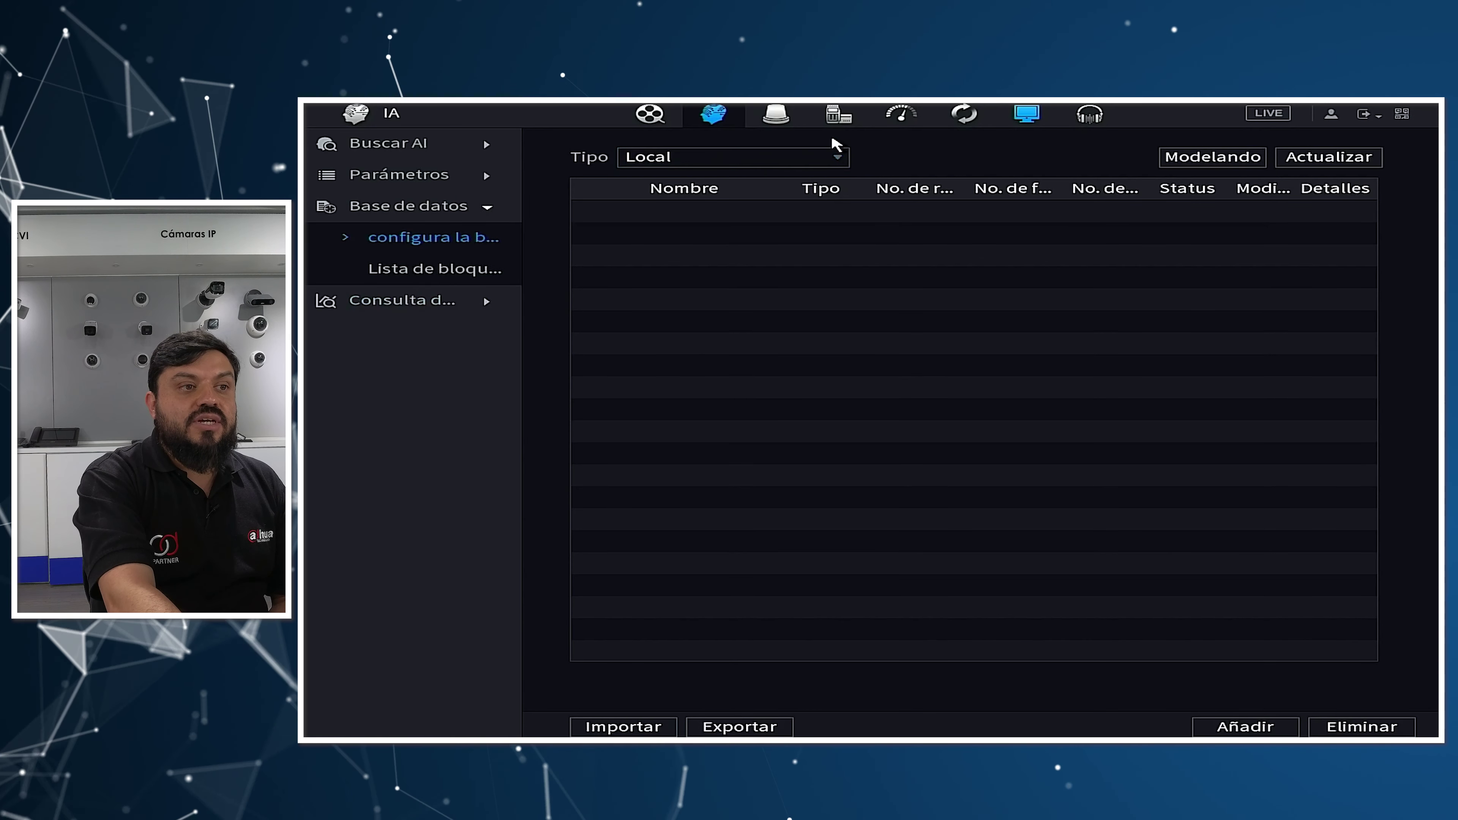
pyautogui.click(1245, 726)
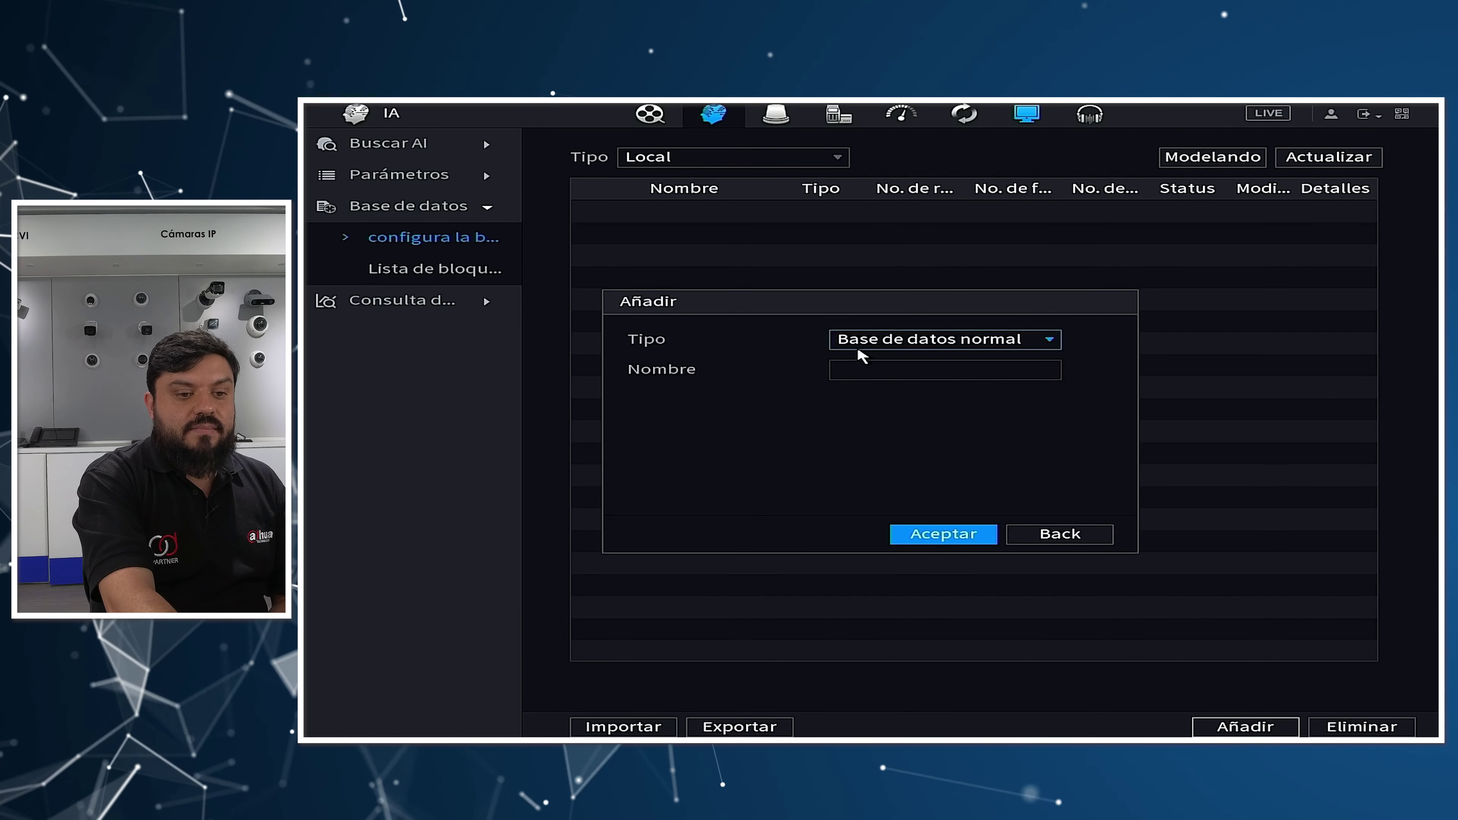
pyautogui.click(880, 372)
pyautogui.click(783, 431)
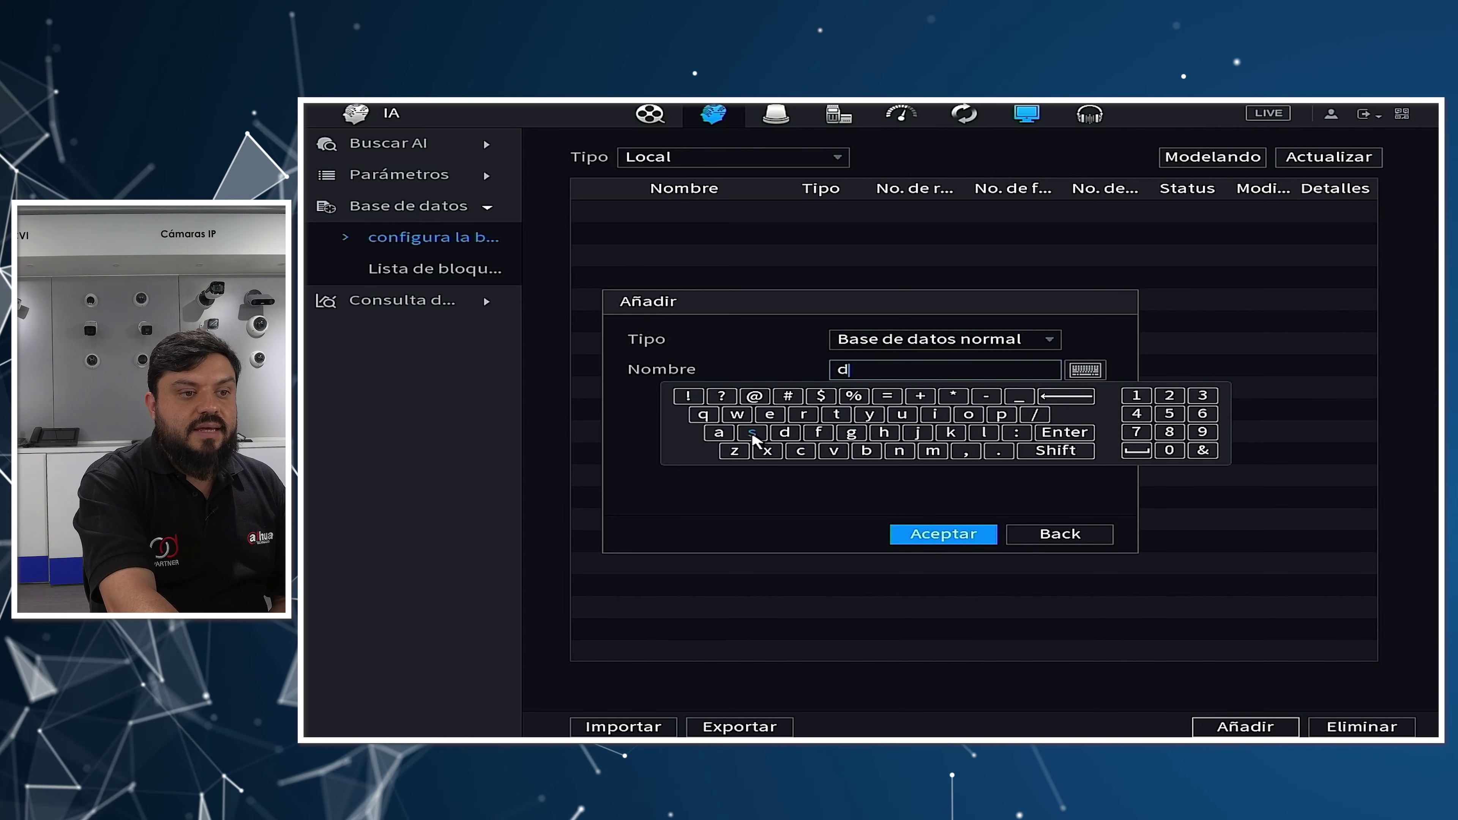
pyautogui.click(718, 432)
pyautogui.click(902, 413)
pyautogui.click(718, 431)
pyautogui.click(1064, 432)
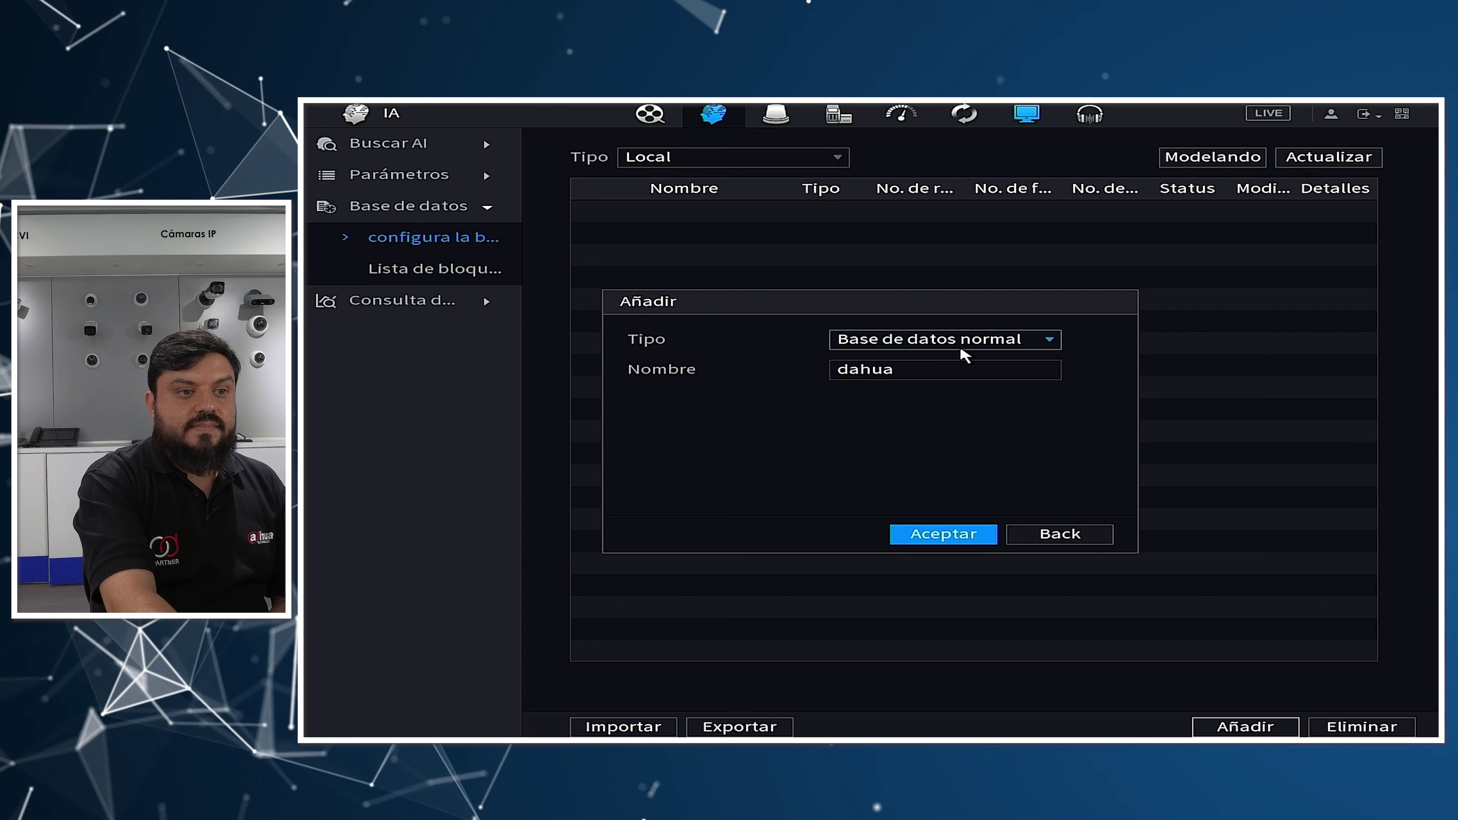
pyautogui.click(945, 344)
pyautogui.click(940, 432)
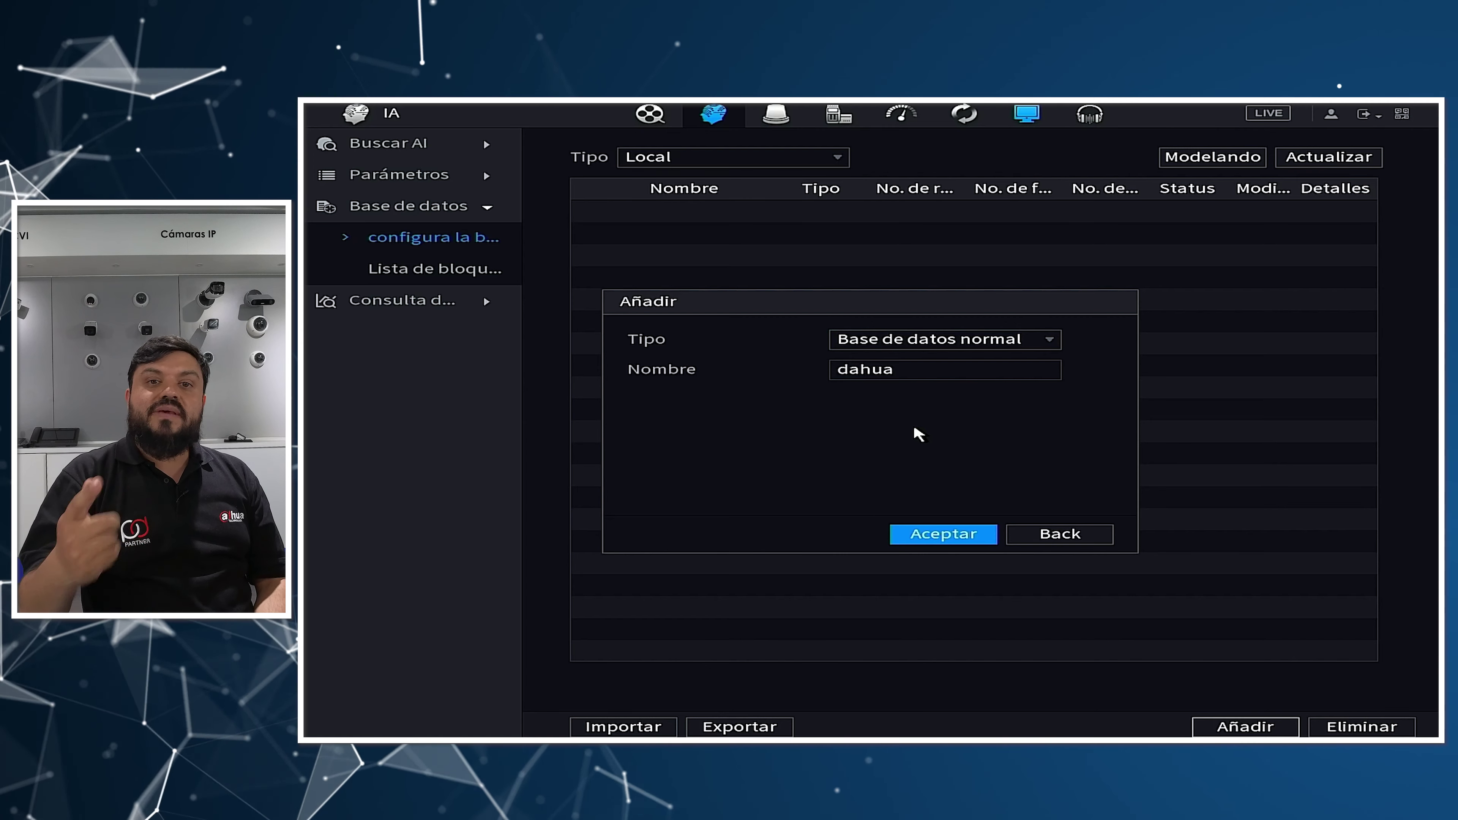
pyautogui.click(948, 534)
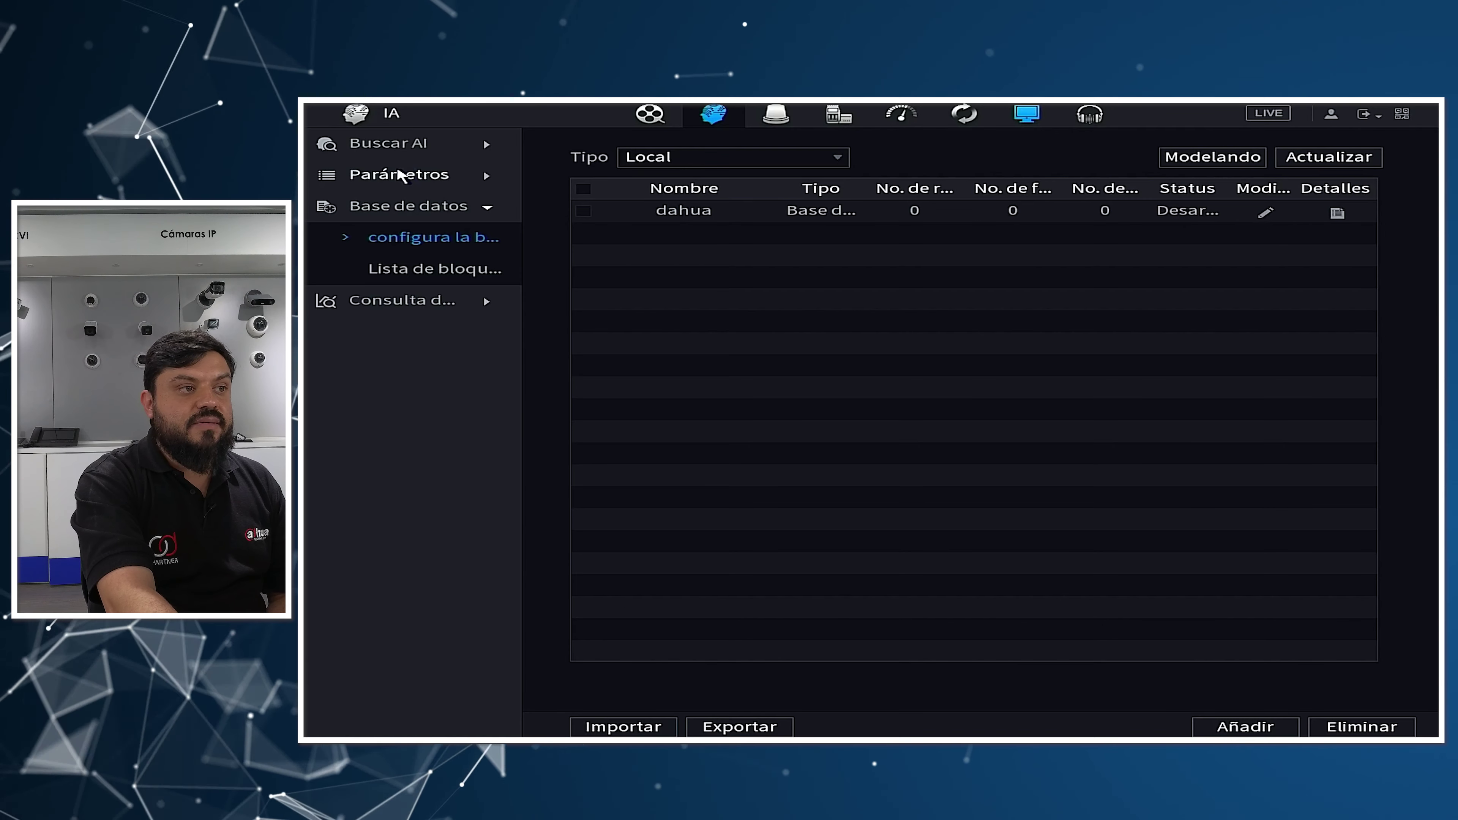
# Step: Link the "dahua" face database to channel D3's face comparison, enable it in the list and apply the settings
pyautogui.click(394, 174)
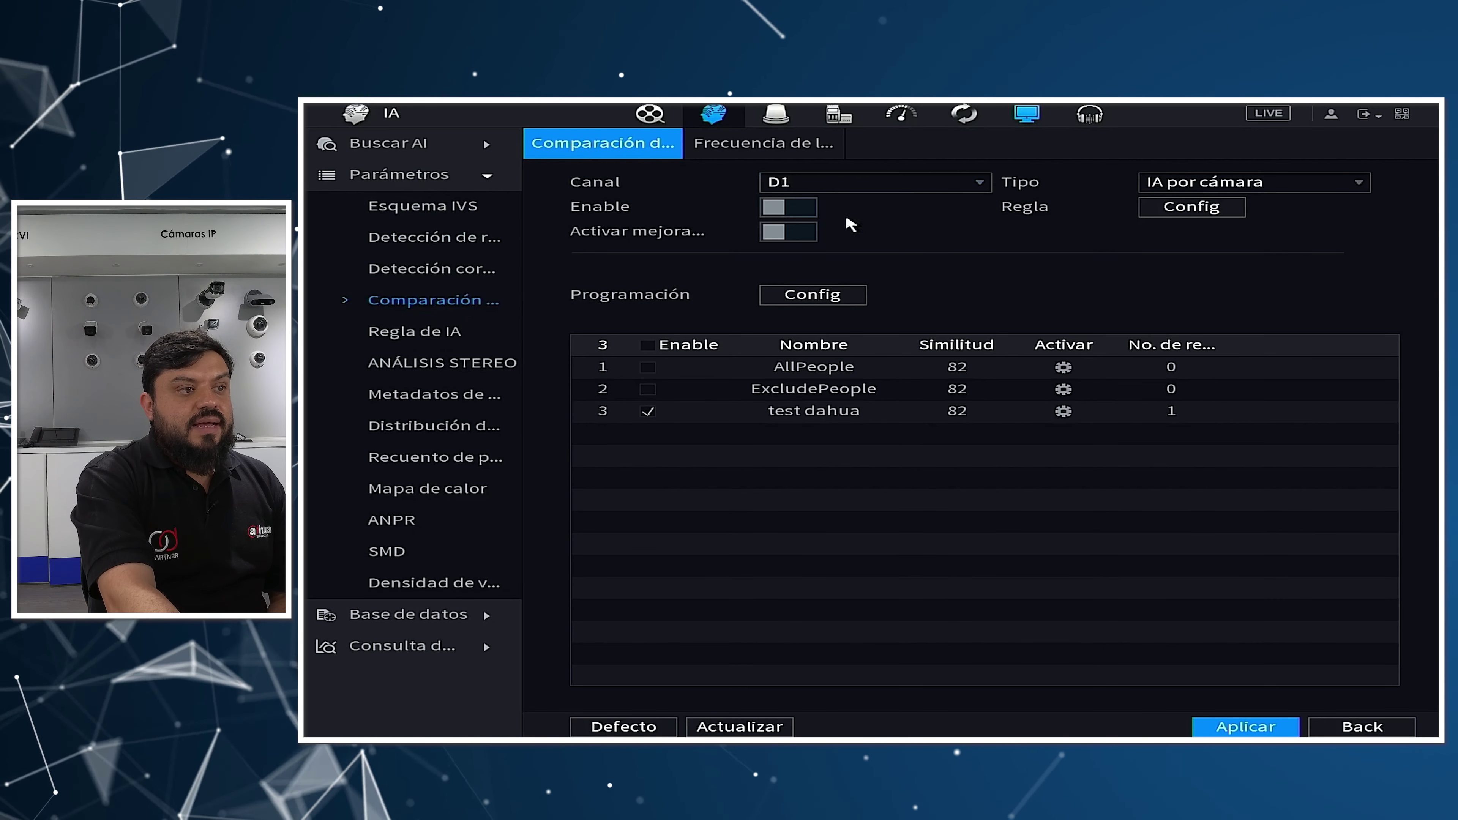
pyautogui.click(837, 184)
pyautogui.click(904, 207)
pyautogui.click(1196, 190)
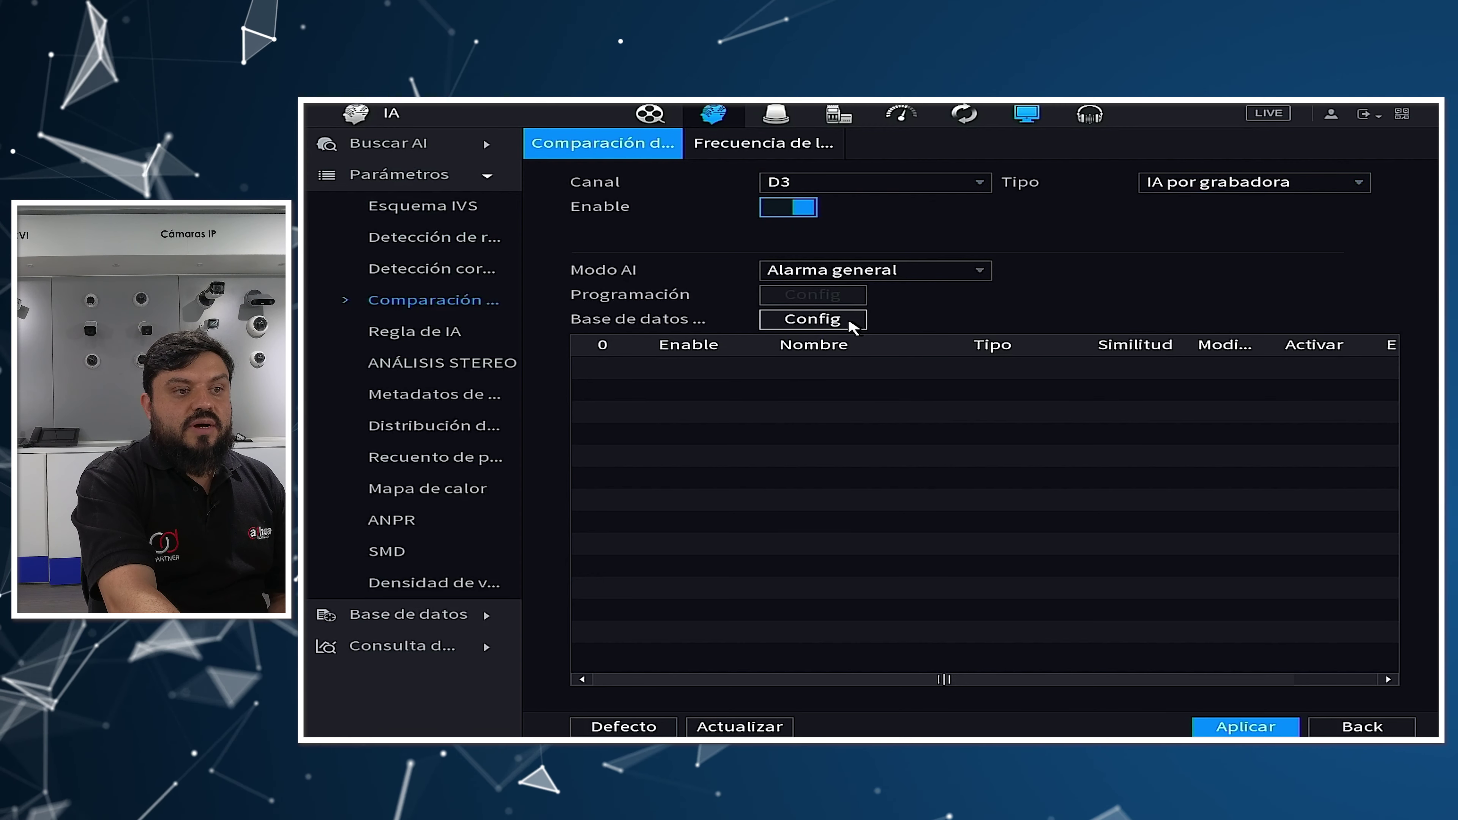
pyautogui.click(833, 320)
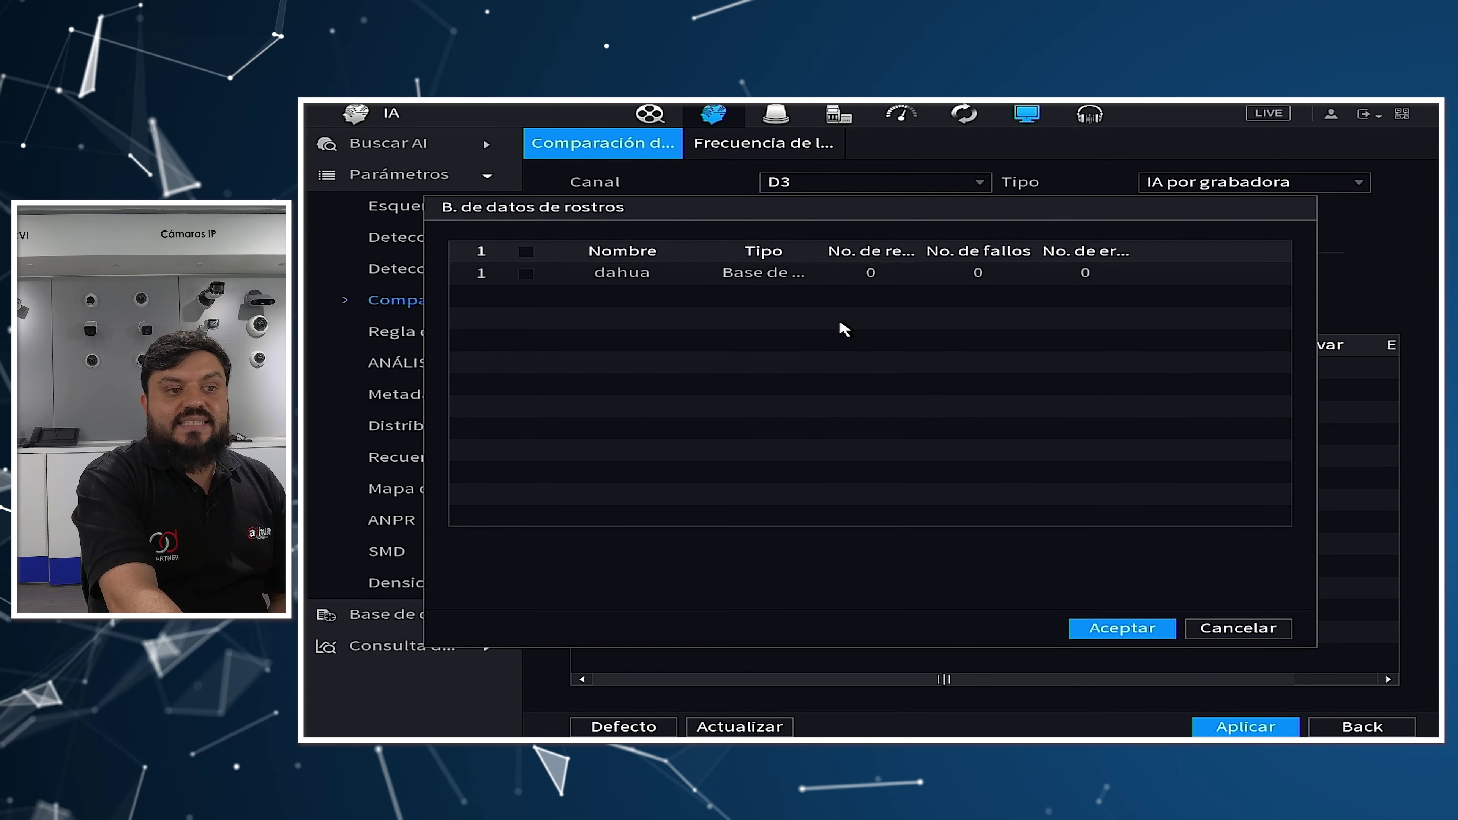
pyautogui.click(525, 273)
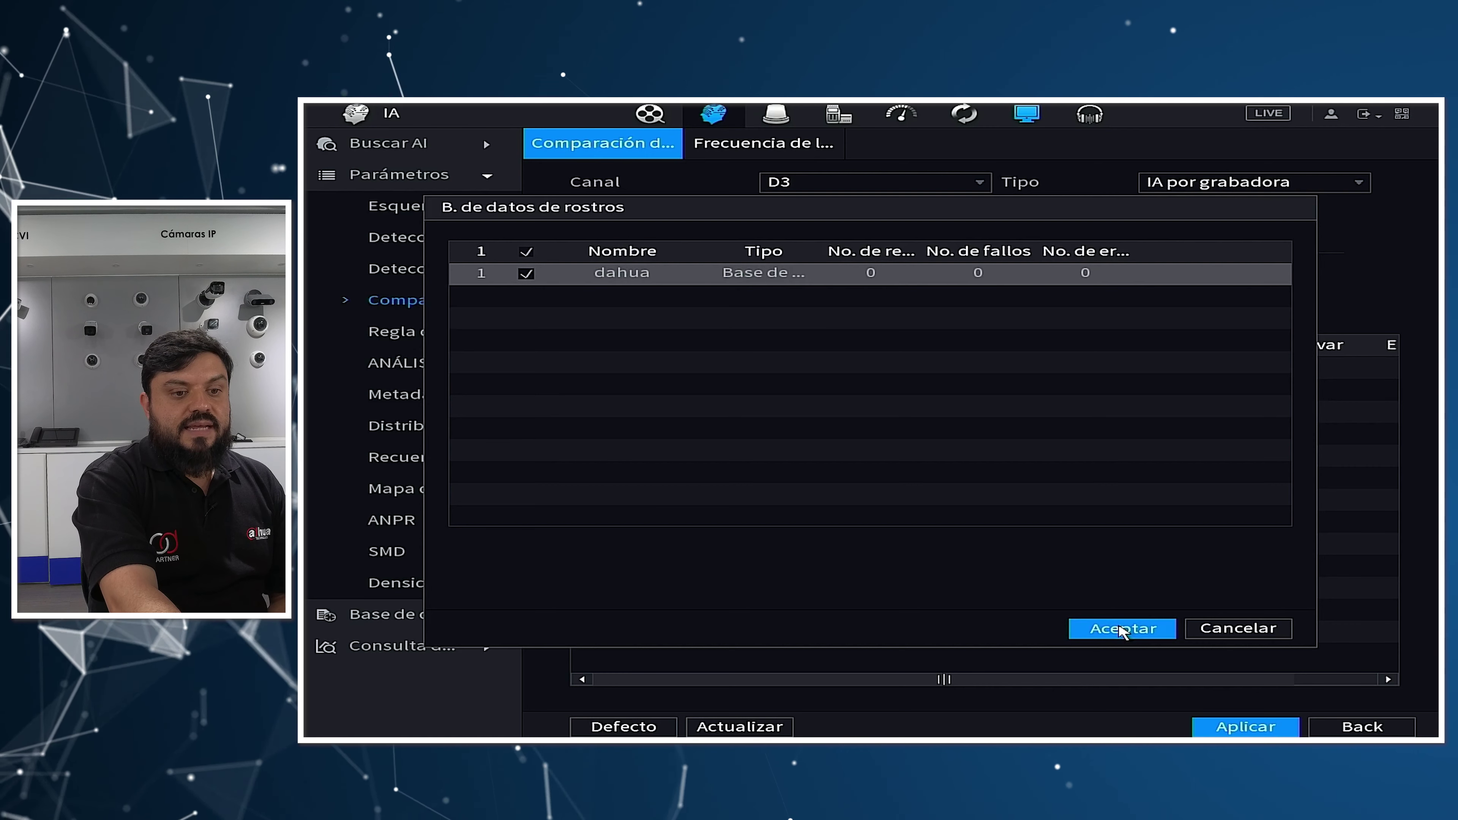
pyautogui.click(1122, 628)
pyautogui.click(644, 369)
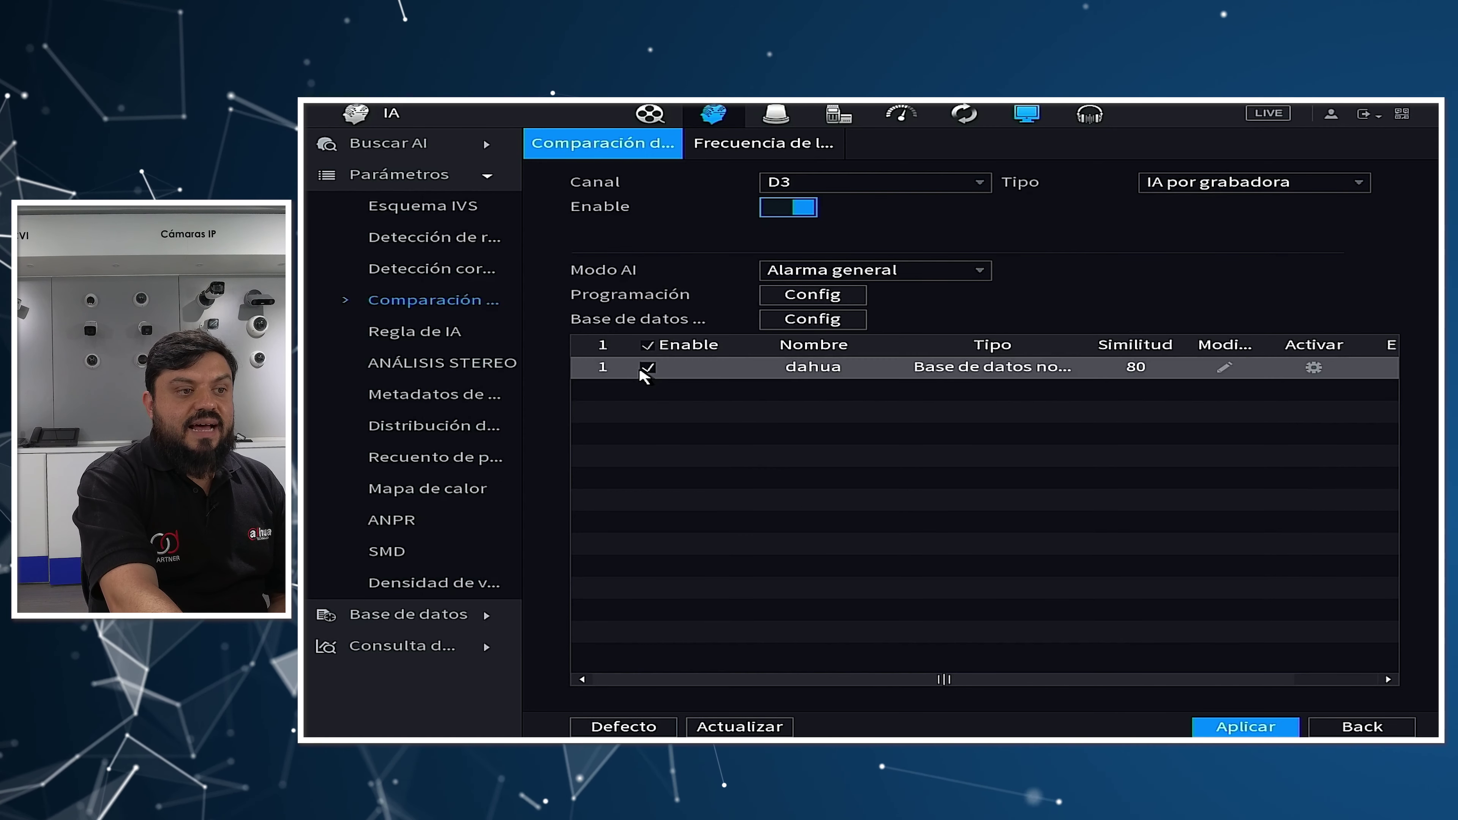
pyautogui.click(1245, 725)
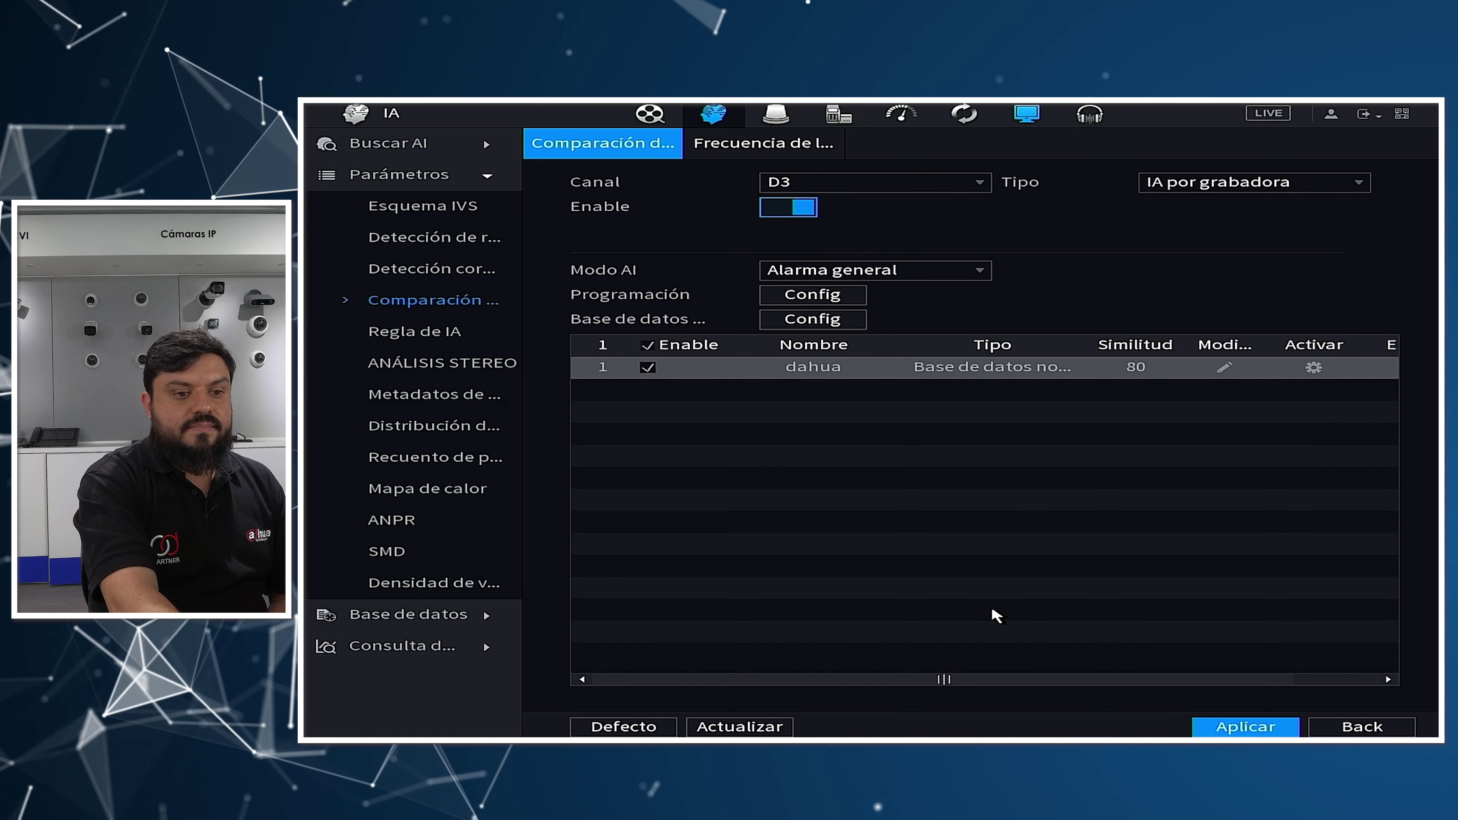
# Step: Return to the live view and enlarge channel D3 in place of channel D1
pyautogui.rightClick(940, 495)
pyautogui.rightClick(943, 494)
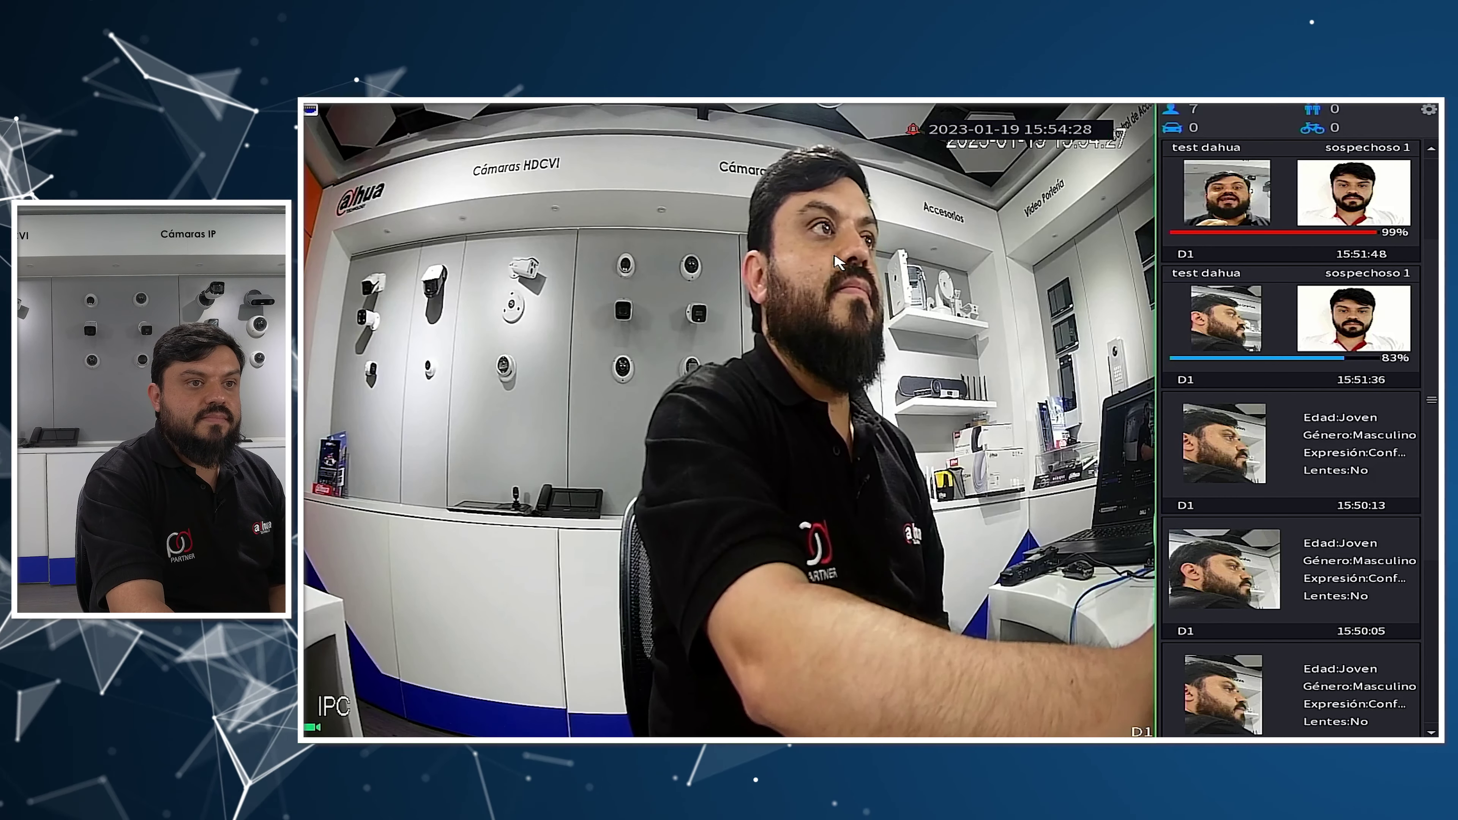
pyautogui.doubleClick(864, 259)
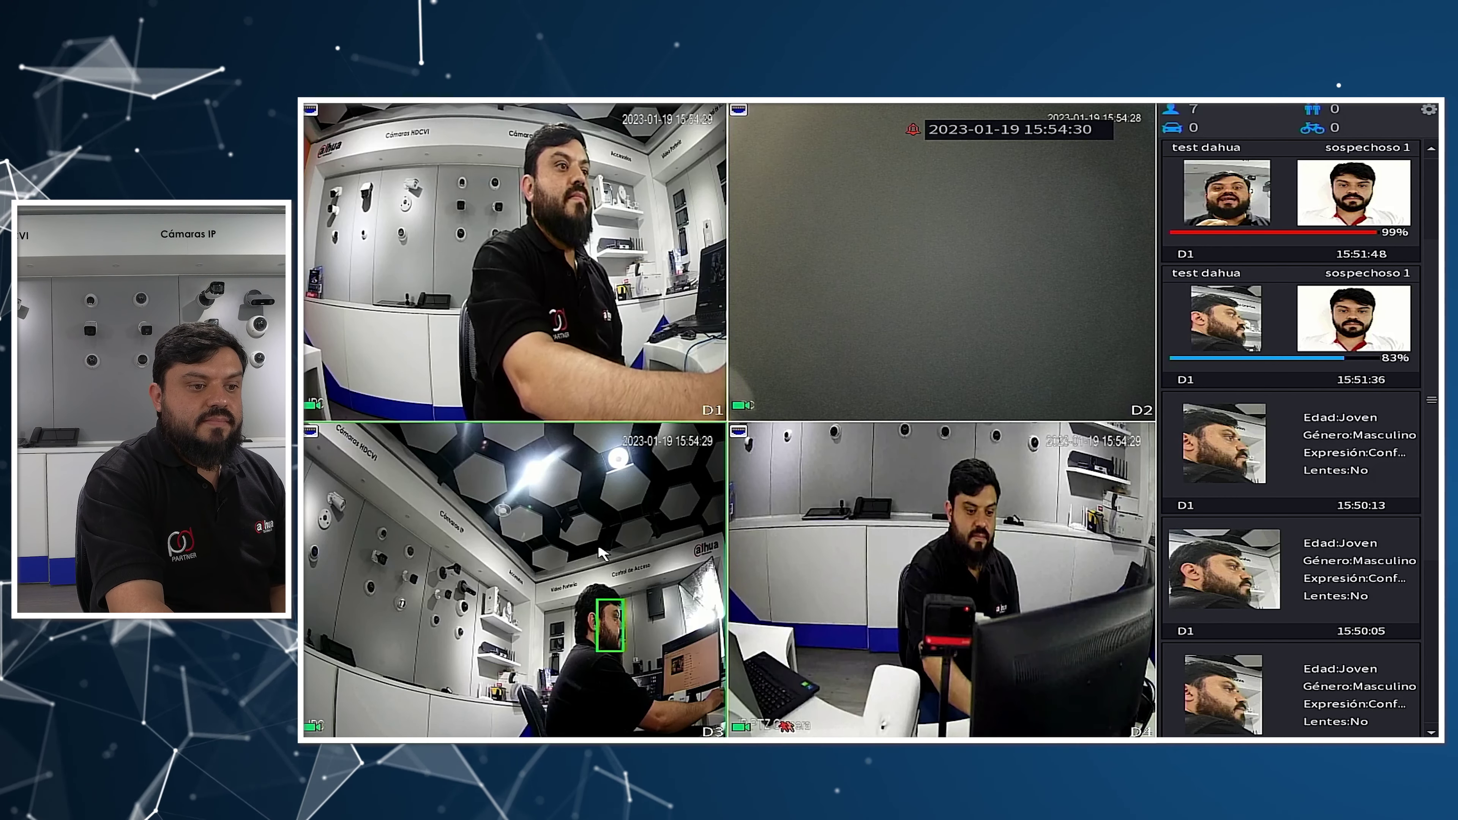
pyautogui.doubleClick(658, 520)
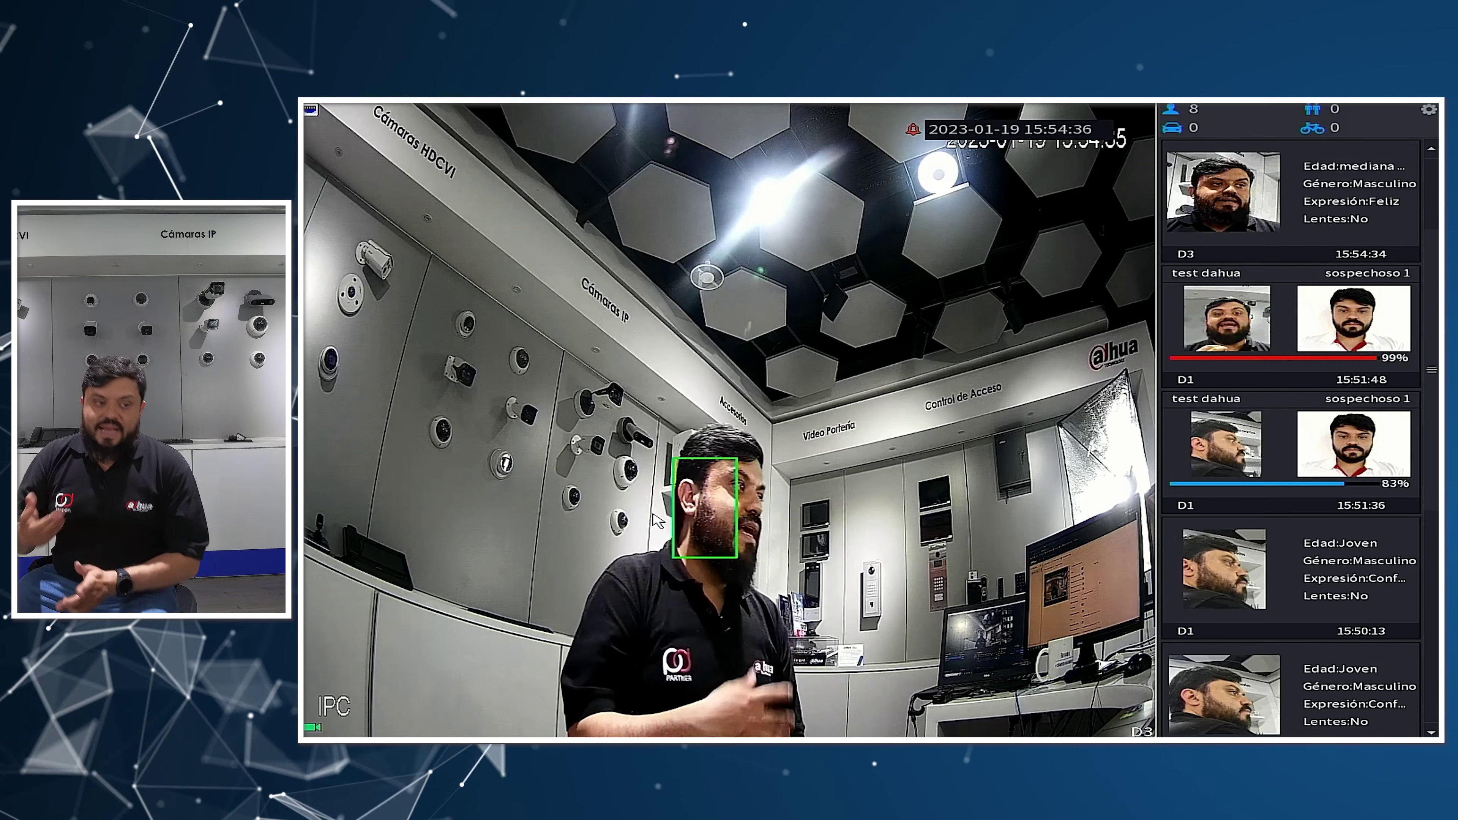
# Step: Register the face captured on D3 in the "dahua" database with the person's name and return to the live view
pyautogui.doubleClick(1228, 232)
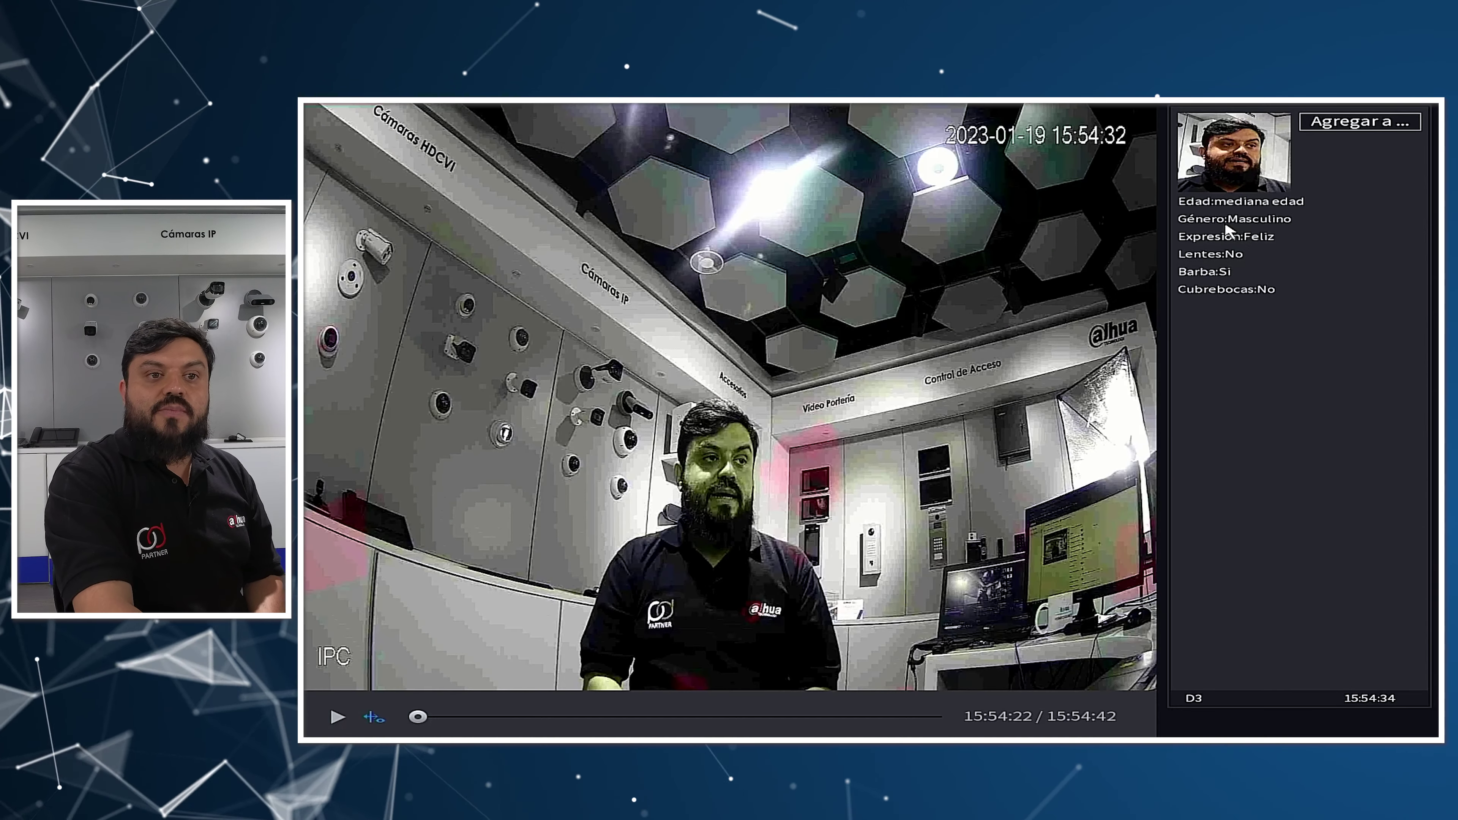
pyautogui.click(1348, 123)
pyautogui.click(827, 300)
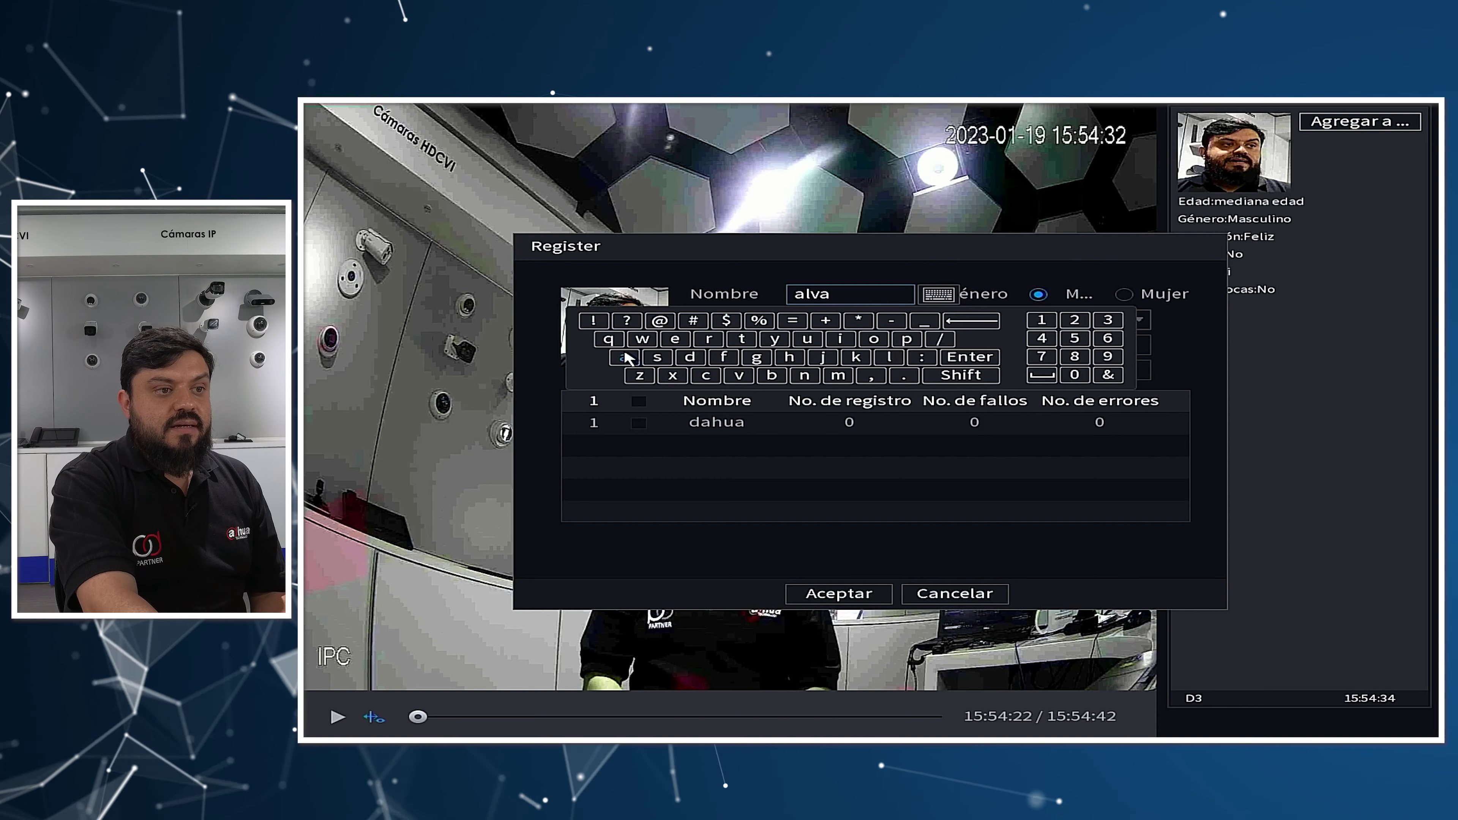
pyautogui.click(874, 340)
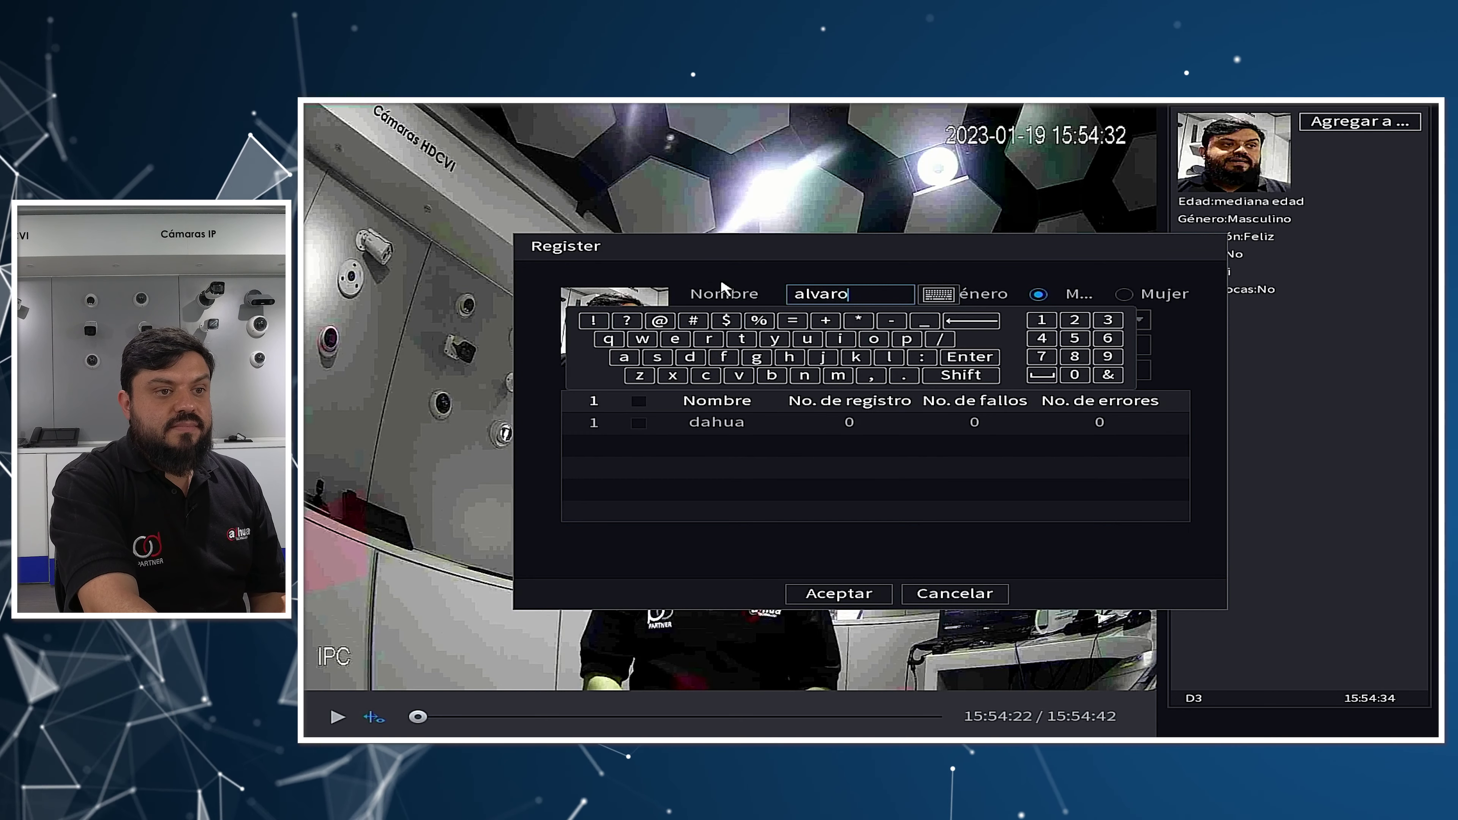
pyautogui.click(628, 391)
pyautogui.click(640, 424)
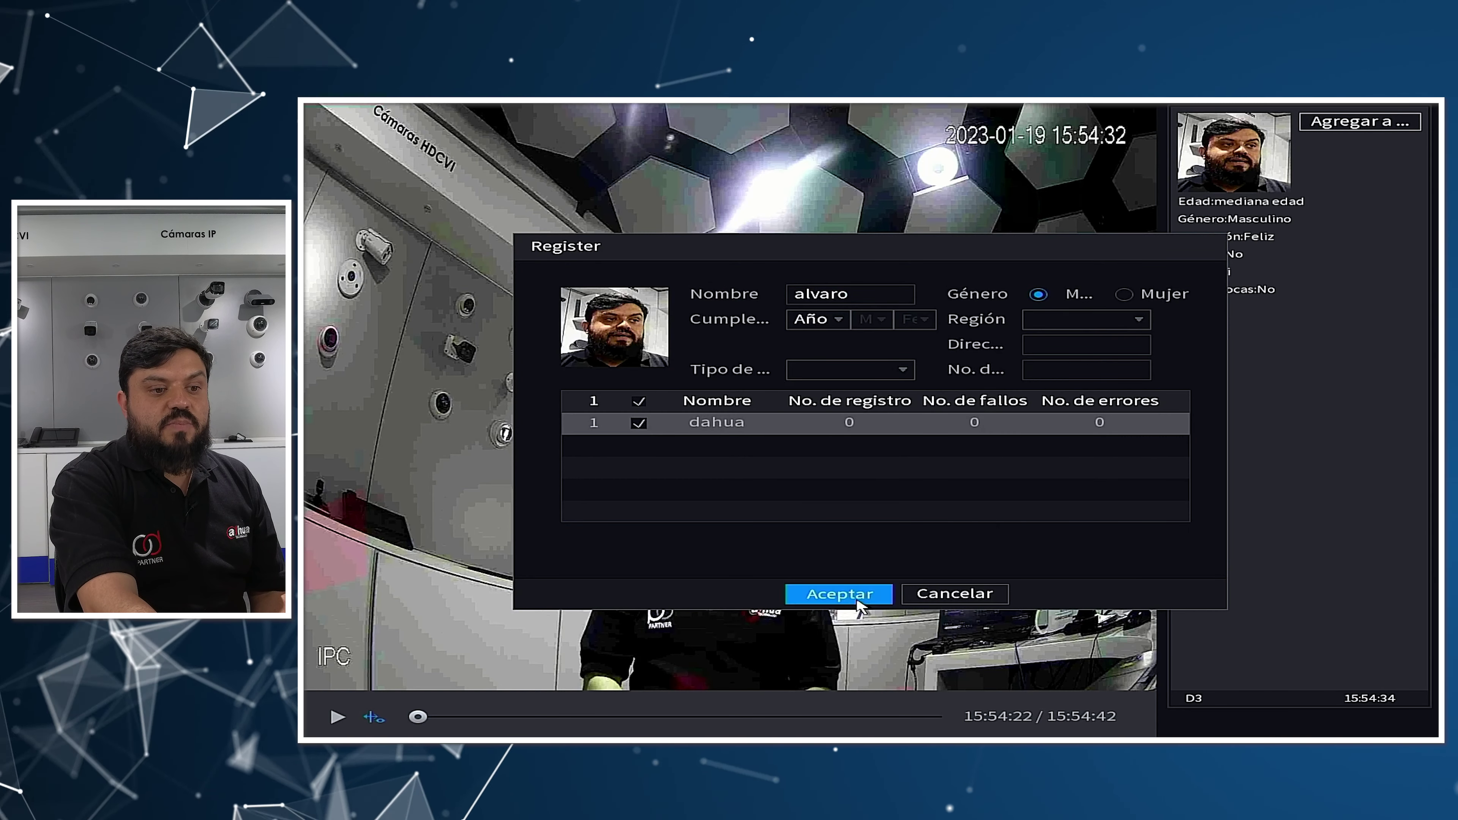
pyautogui.click(843, 593)
pyautogui.click(870, 506)
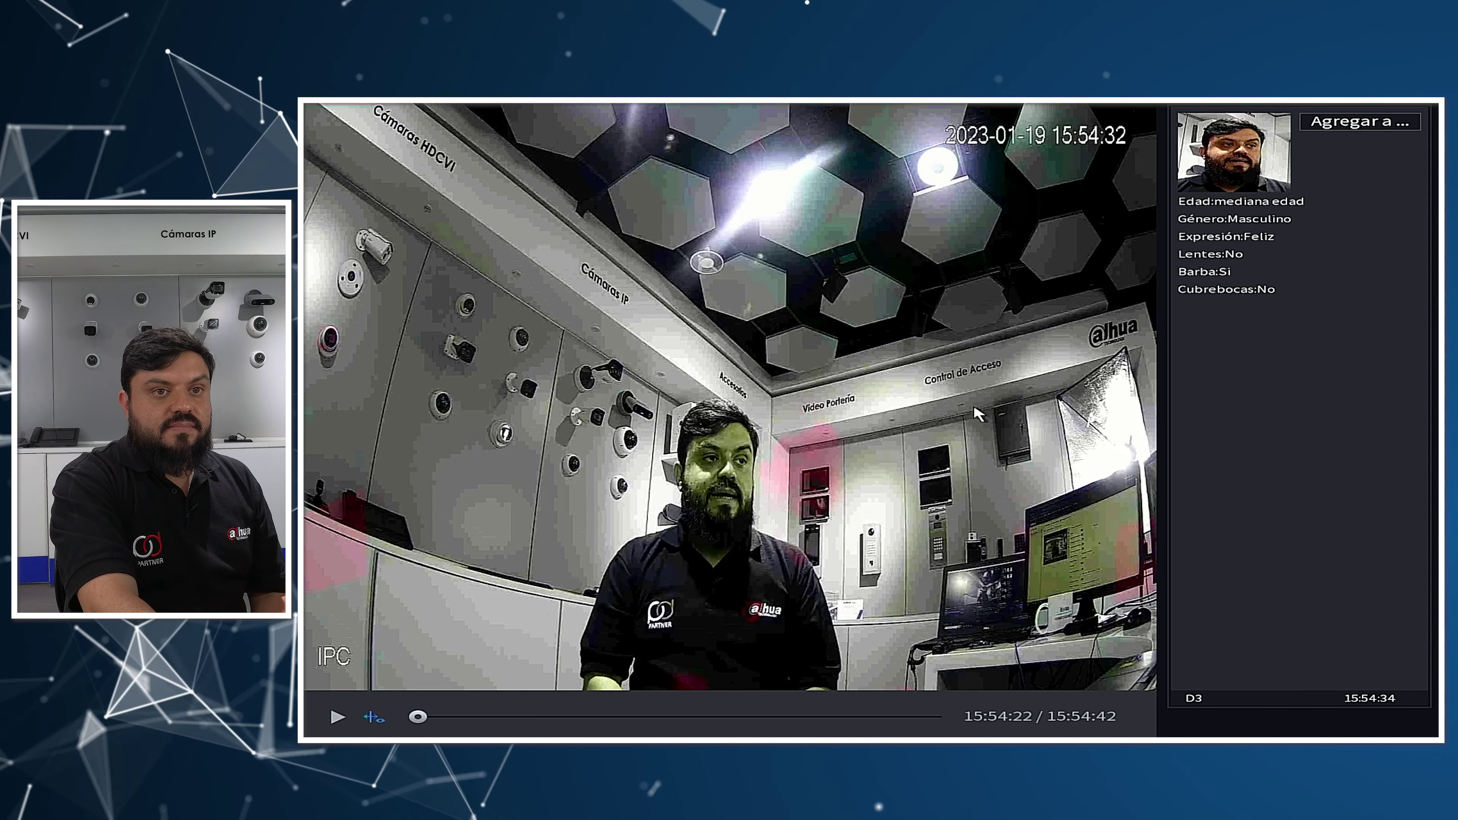
pyautogui.rightClick(1024, 356)
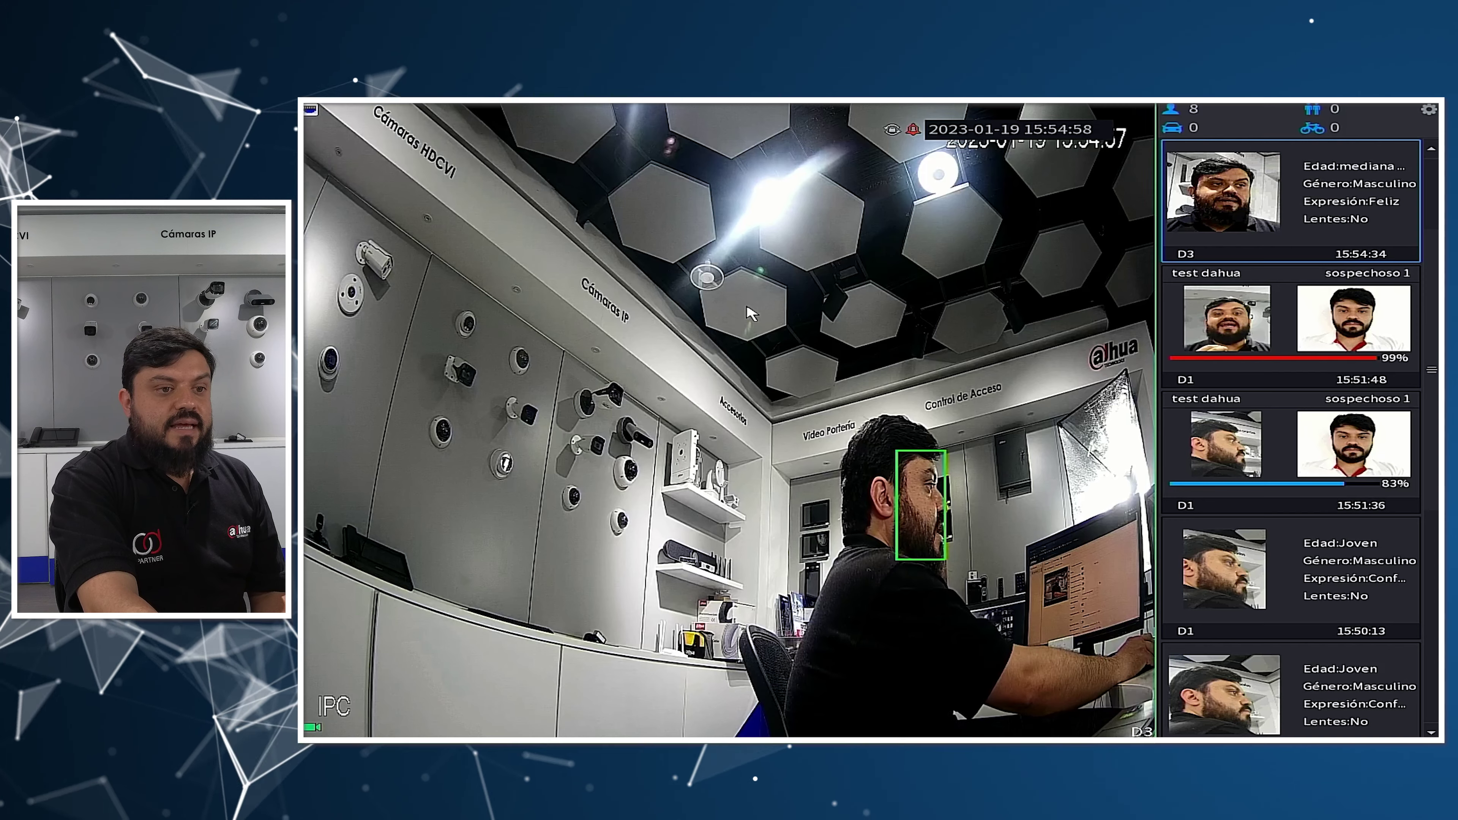